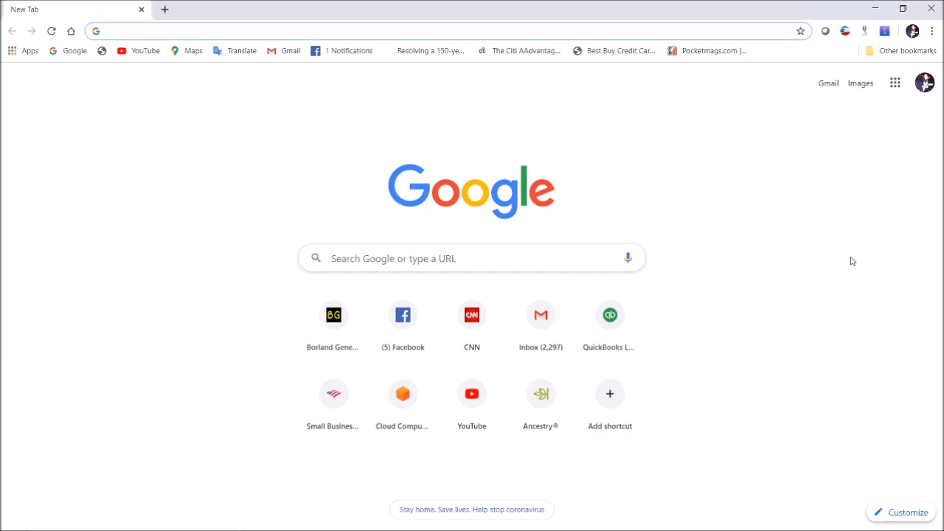
Load ancestry.com in Chrome from the 'anc' address-bar suggestion
{"action": "type", "text": "anc"}
{"action": "key", "text": "Return"}
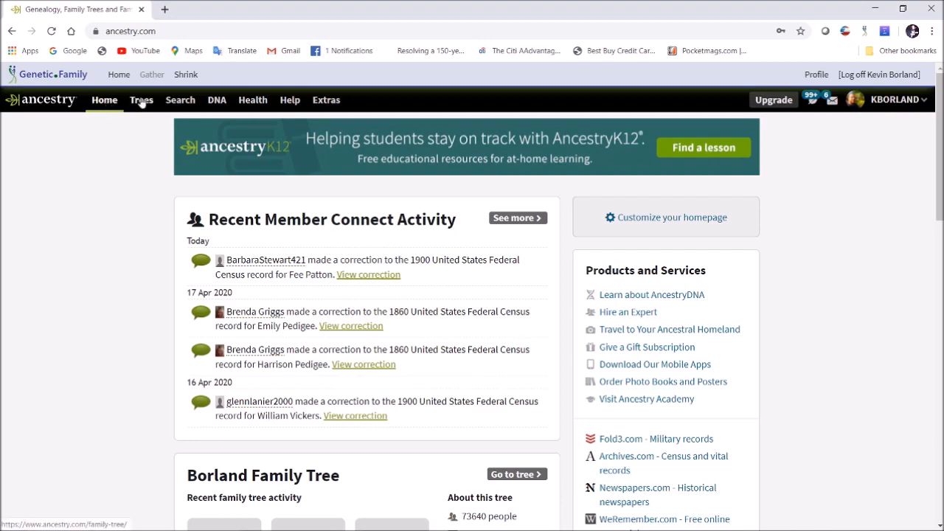
Go to Your DNA Results Summary from the DNA menu and check the View Another Test list
{"action": "left_click", "coordinate": [216, 101]}
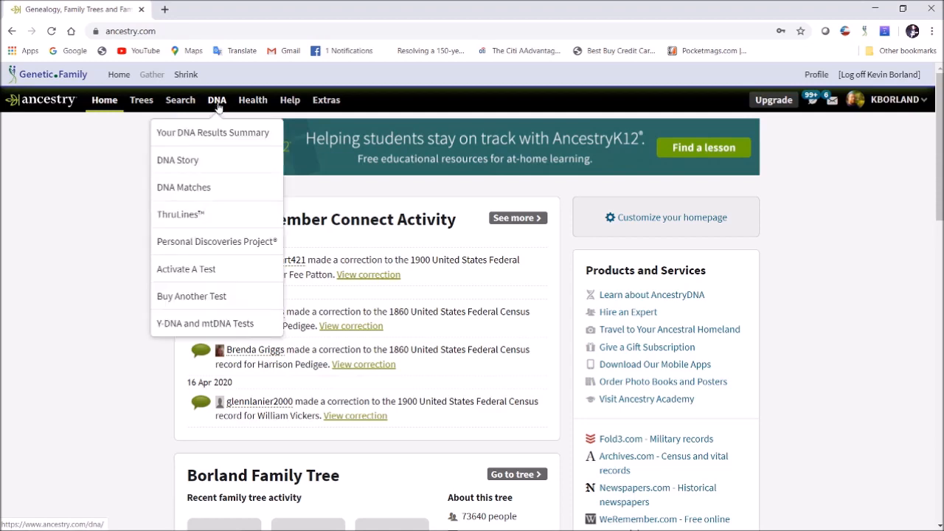
{"action": "left_click", "coordinate": [252, 134]}
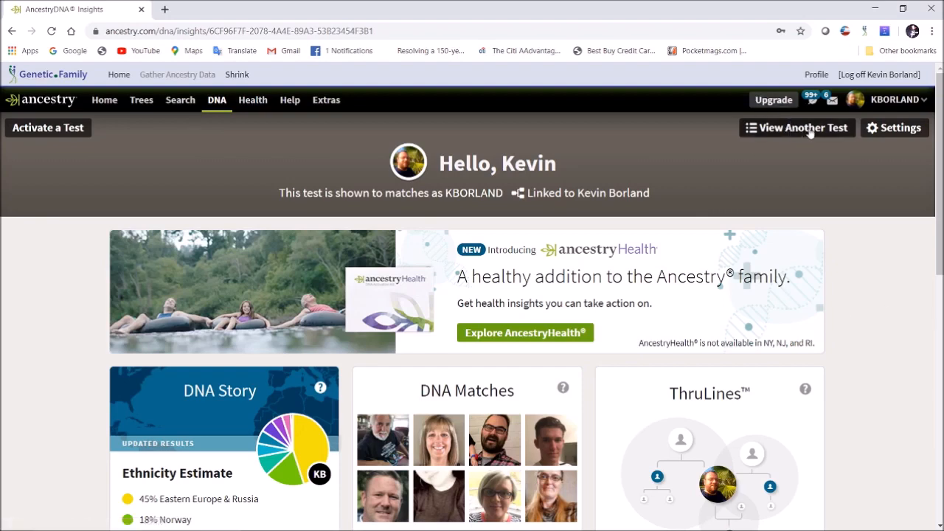
{"action": "left_click", "coordinate": [809, 131]}
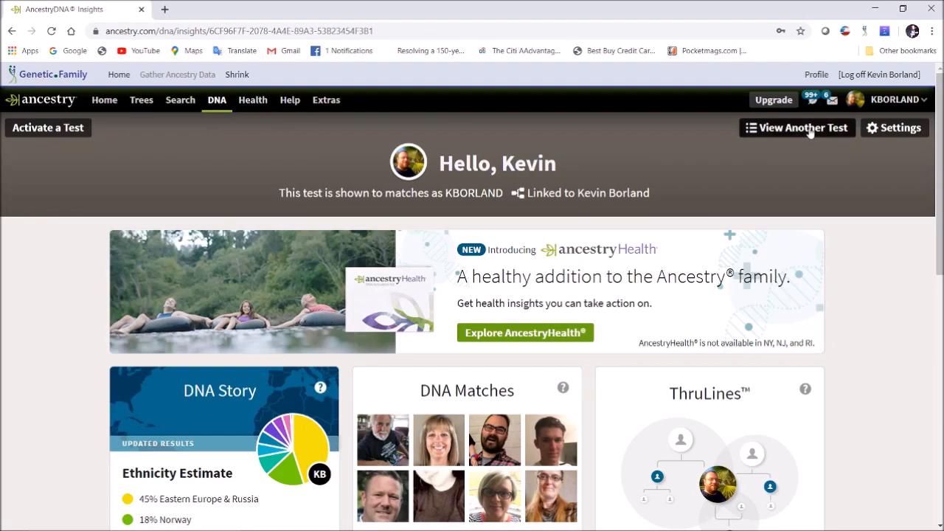
{"action": "left_click", "coordinate": [677, 133]}
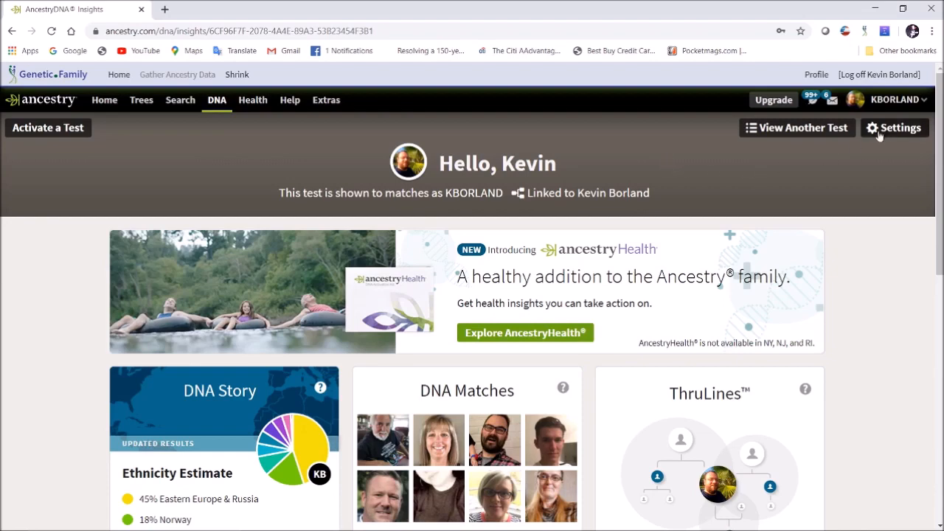
Open DNA test Settings and scroll down to the Download Raw DNA Data action
{"action": "left_click", "coordinate": [891, 130]}
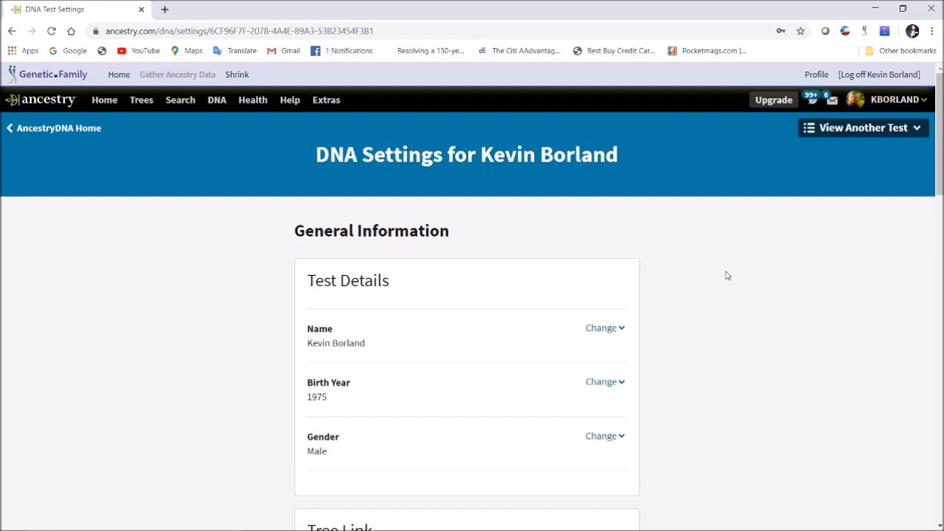
{"action": "scroll", "coordinate": [692, 277], "scroll_direction": "down", "scroll_amount": 13}
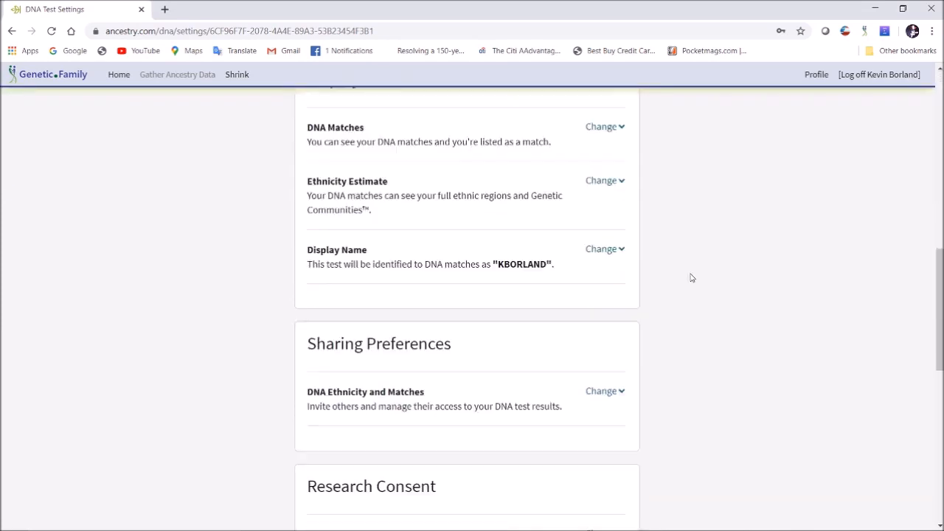
{"action": "scroll", "coordinate": [691, 279], "scroll_direction": "down", "scroll_amount": 2}
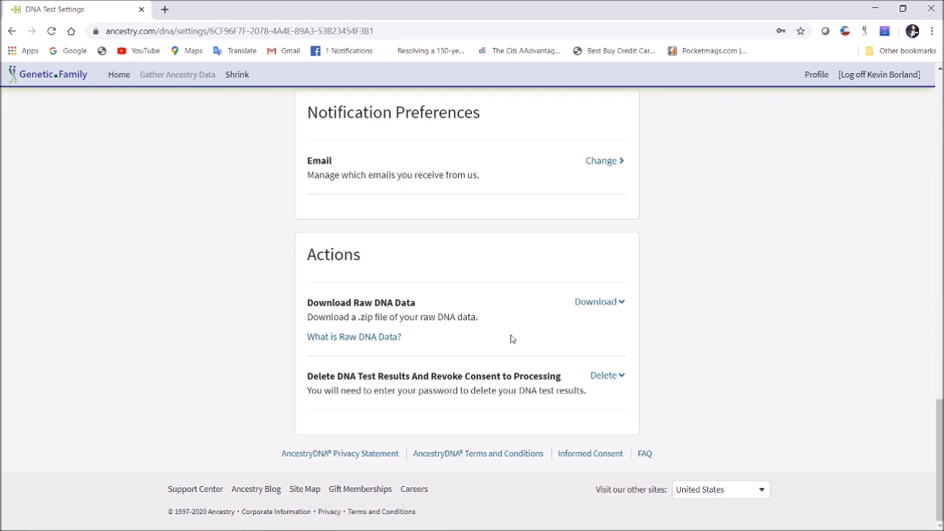
Start the raw DNA data download and fill in the saved account password
{"action": "left_click", "coordinate": [593, 302]}
{"action": "scroll", "coordinate": [523, 295], "scroll_direction": "down", "scroll_amount": 2}
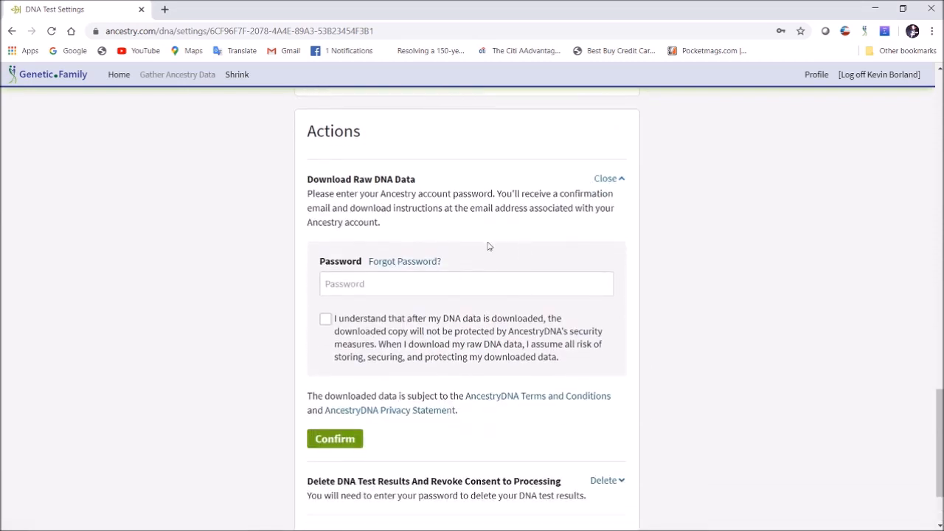
{"action": "left_click", "coordinate": [467, 279]}
{"action": "left_click", "coordinate": [432, 311]}
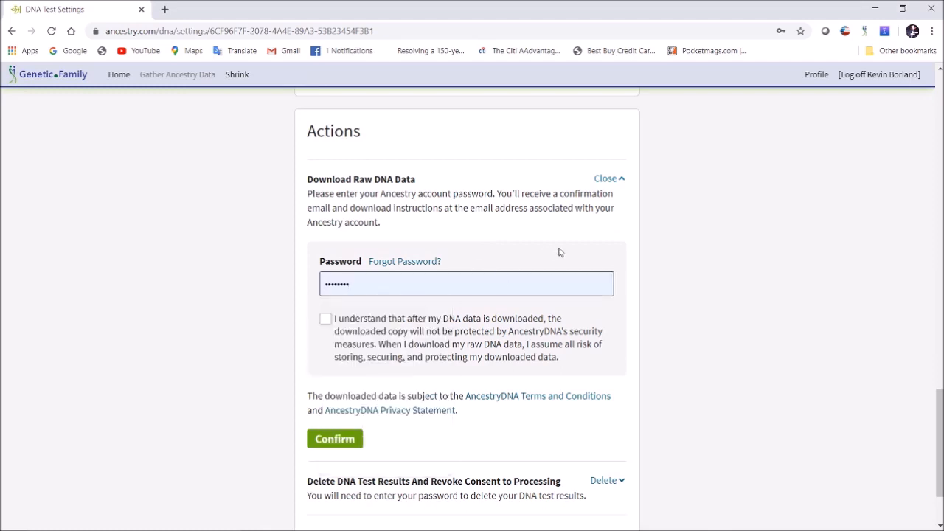
Accept the downloaded-data risk statement, confirm the request, and dismiss Chrome's password warning
{"action": "left_click", "coordinate": [325, 322]}
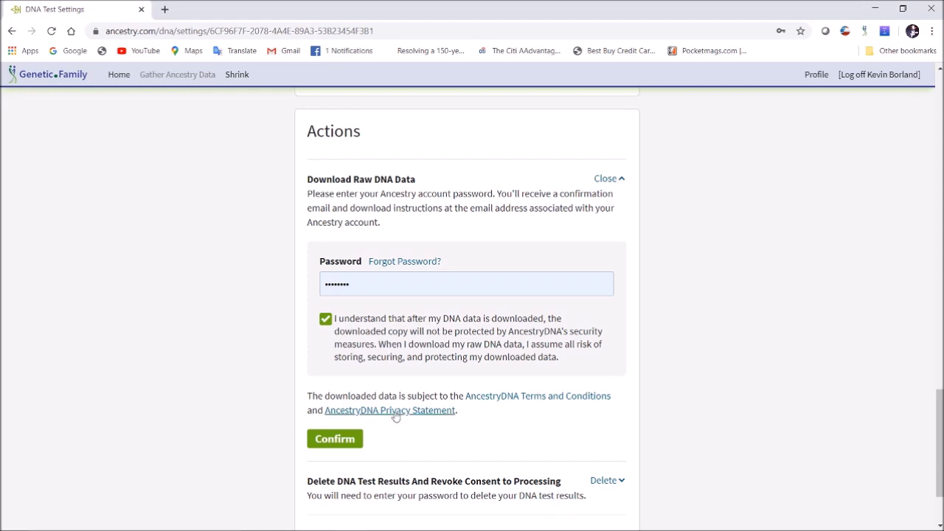
{"action": "left_click", "coordinate": [340, 444]}
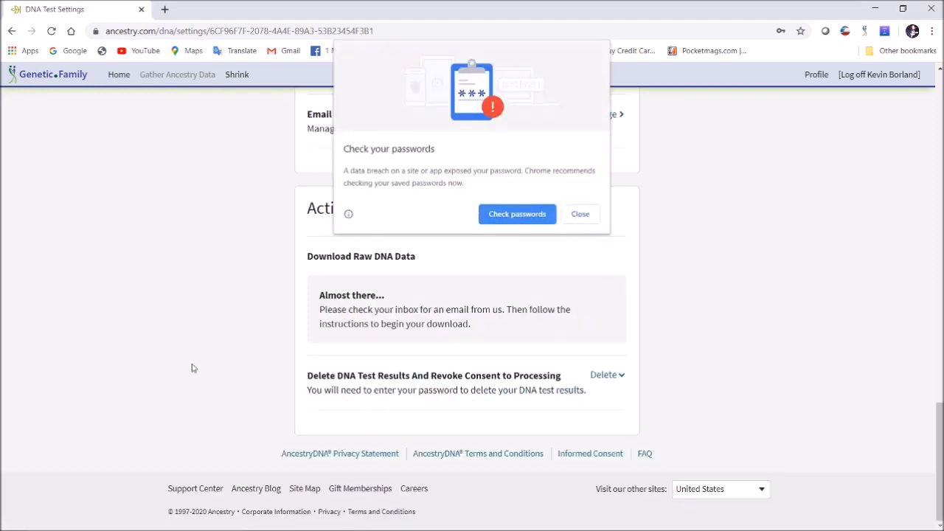
{"action": "left_click", "coordinate": [580, 214]}
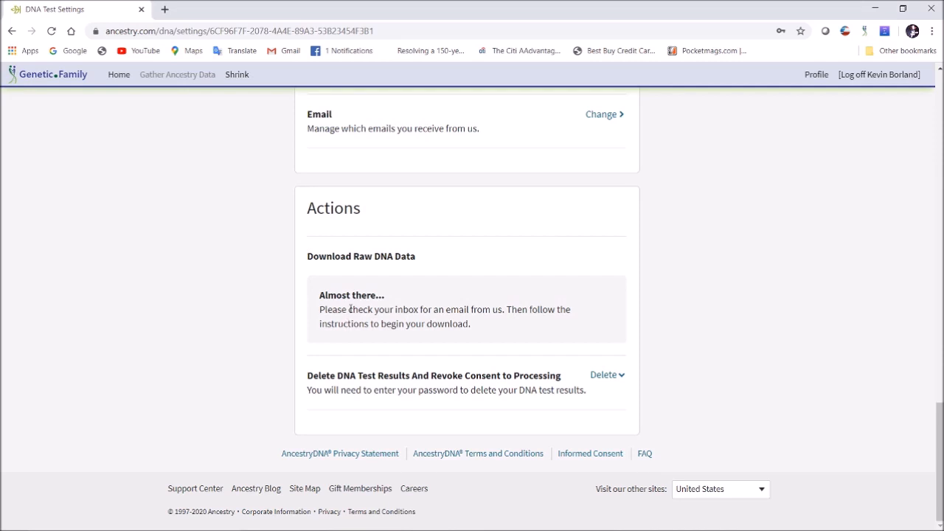
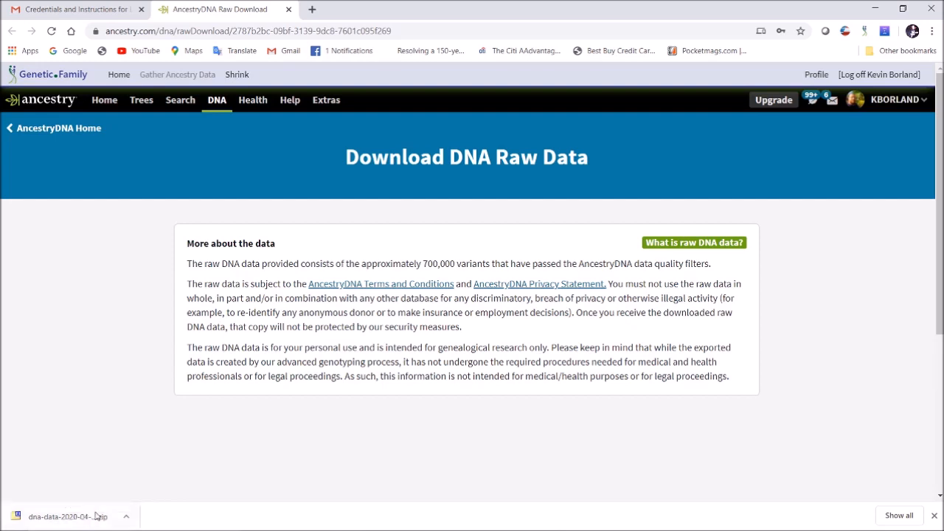
From Chrome's download bar, show dna-data-2020-04-21.zip in the Downloads folder
{"action": "left_click", "coordinate": [127, 517]}
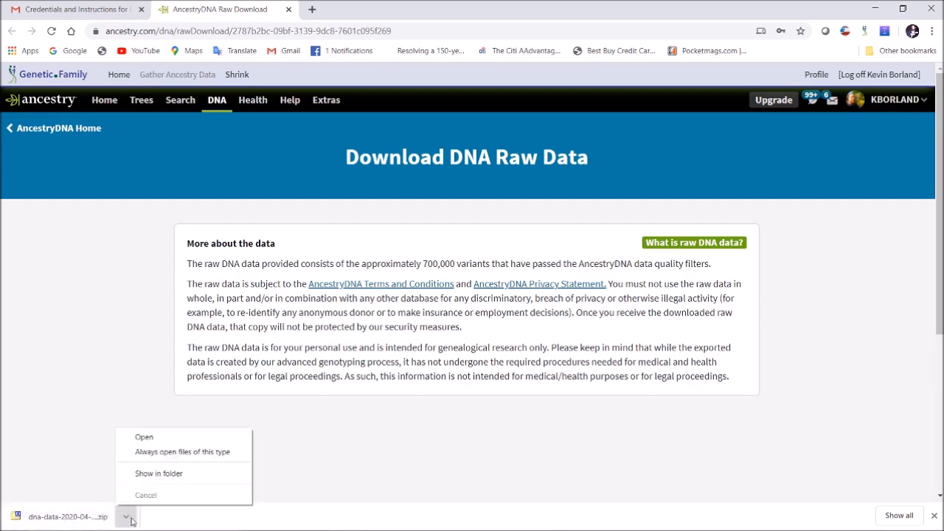
{"action": "left_click", "coordinate": [173, 475]}
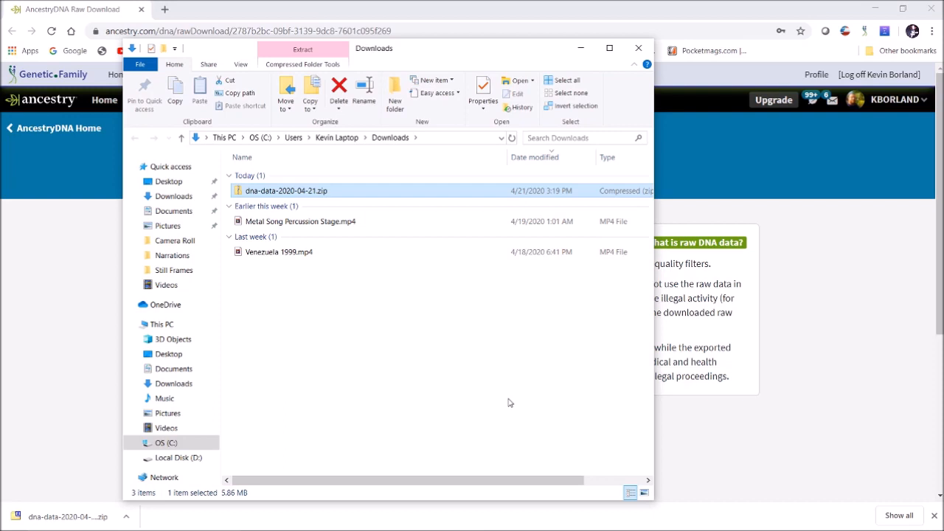
Extract all of dna-data-2020-04-21.zip into the suggested dna-data-2020-04-21 folder
{"action": "left_click", "coordinate": [316, 65]}
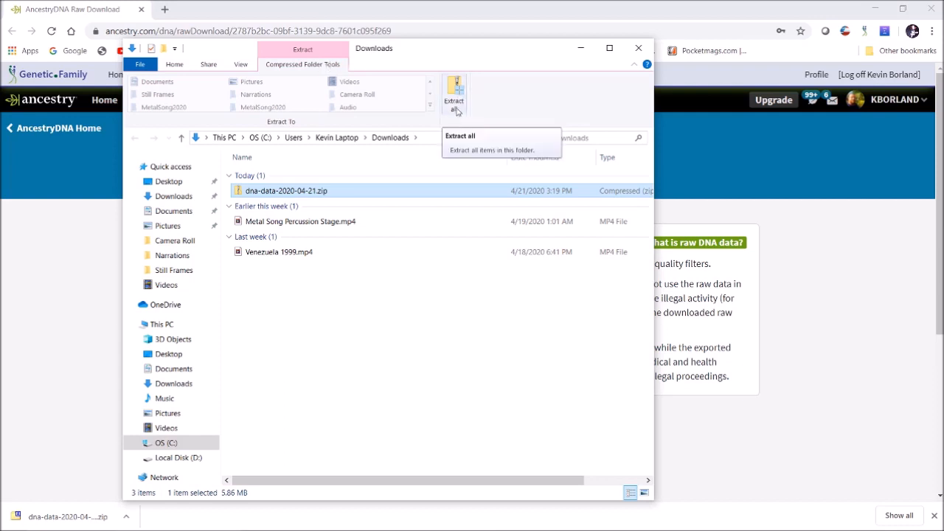
{"action": "left_click", "coordinate": [457, 94]}
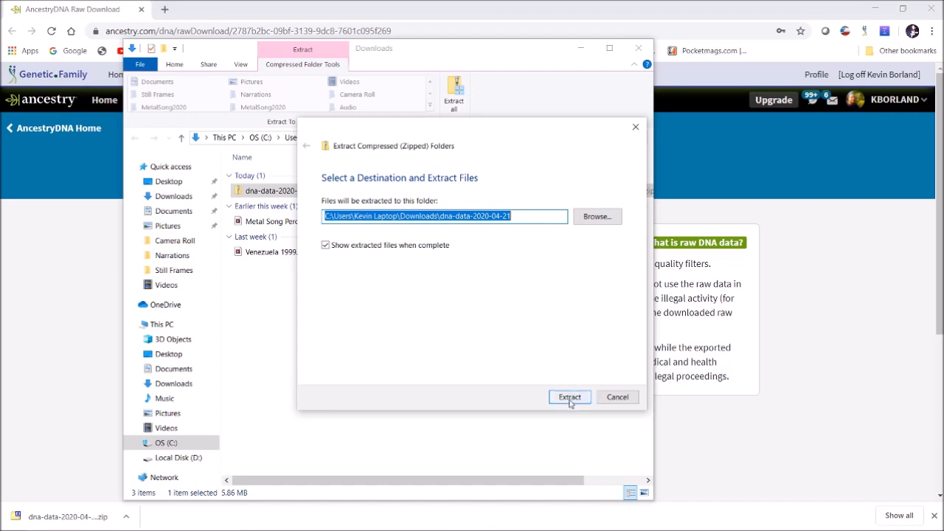
{"action": "left_click", "coordinate": [569, 399]}
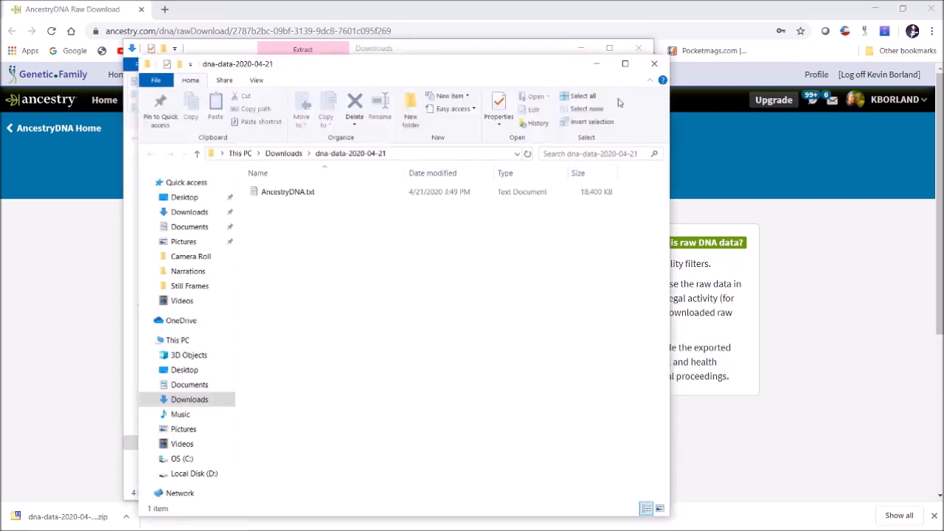
Close the extra Explorer window and open the dna-data-2020-04-21 folder to check for AncestryDNA.txt
{"action": "left_click", "coordinate": [653, 64]}
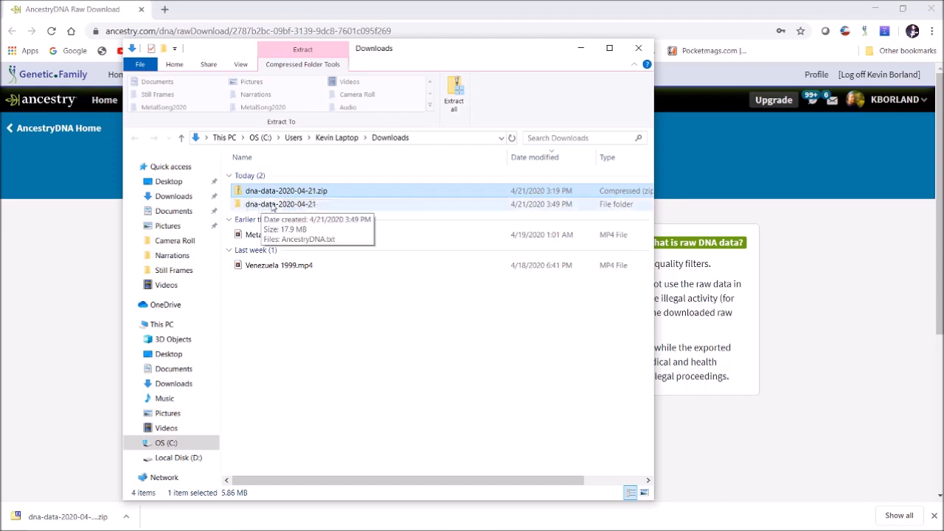
{"action": "double_click", "coordinate": [272, 206]}
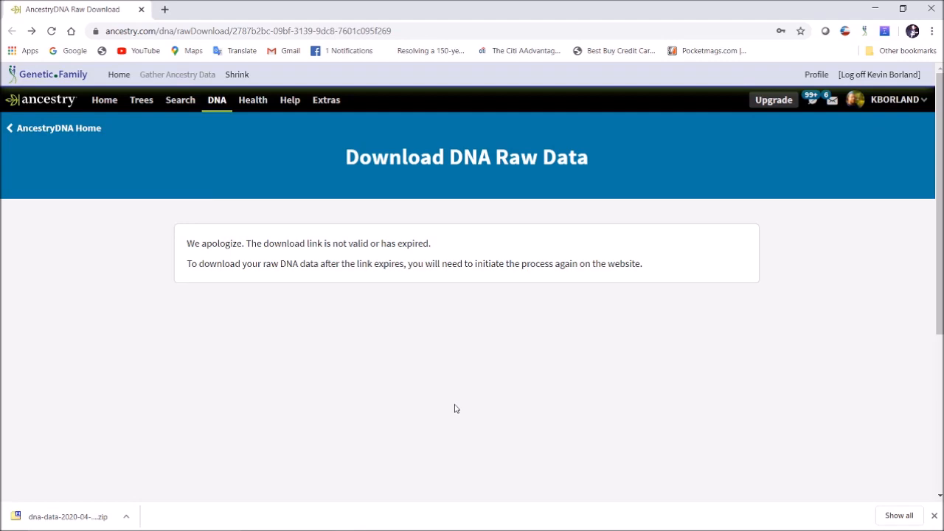
Load borlandgenetics.com from the browser's address bar
{"action": "left_click", "coordinate": [423, 29]}
{"action": "type", "text": "borlandg"}
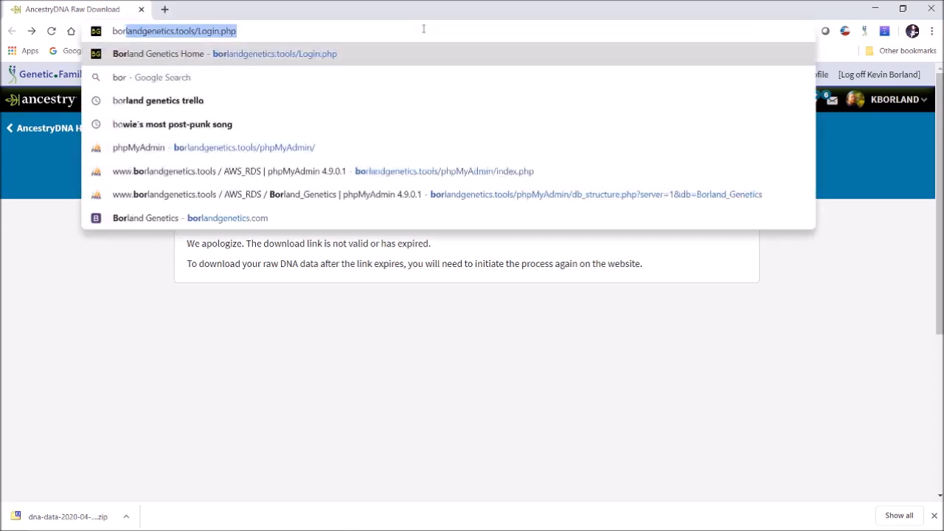
{"action": "type", "text": "enetics."}
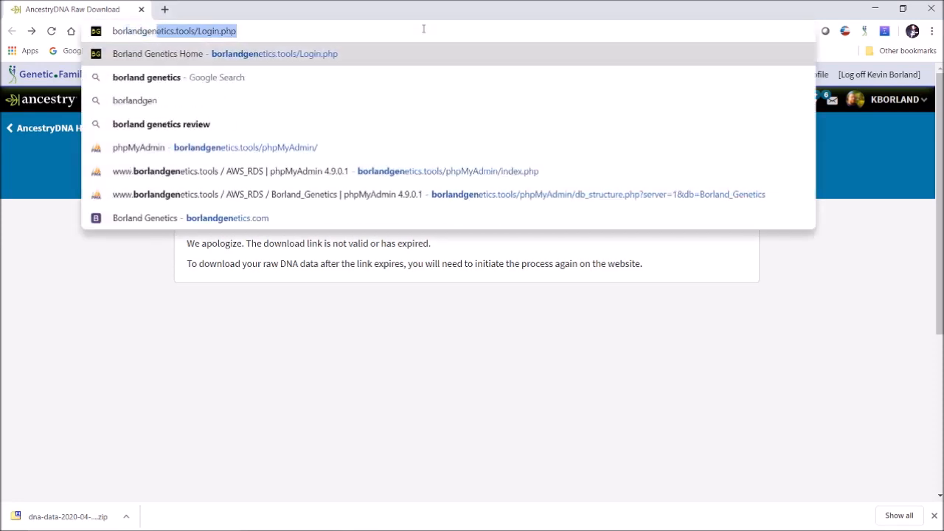
{"action": "key", "text": "Return"}
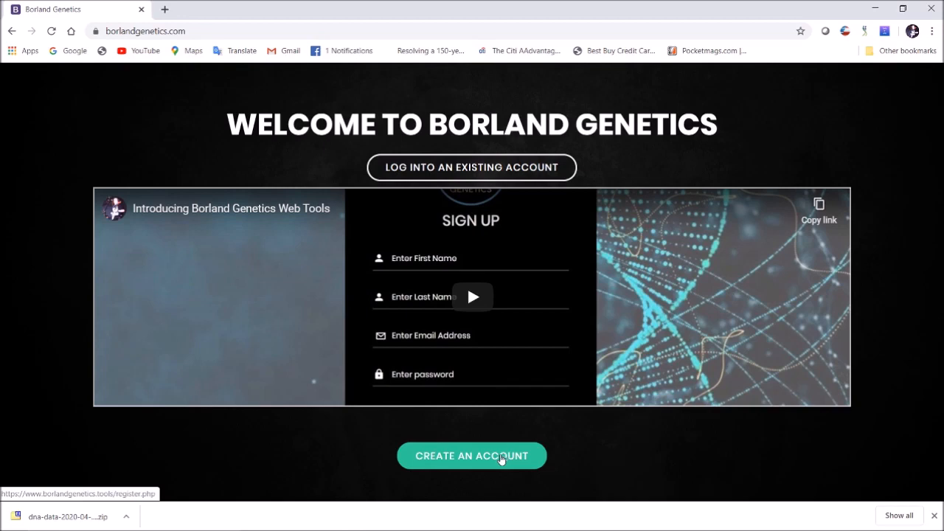
Go to Create An Account and bring up the Terms of Service from the sign-up form
{"action": "left_click", "coordinate": [504, 457]}
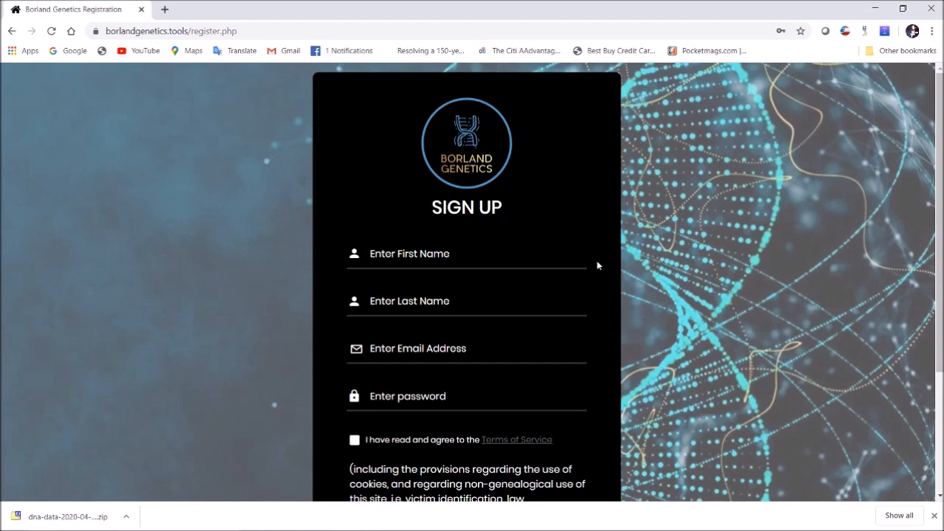
{"action": "left_click", "coordinate": [525, 440]}
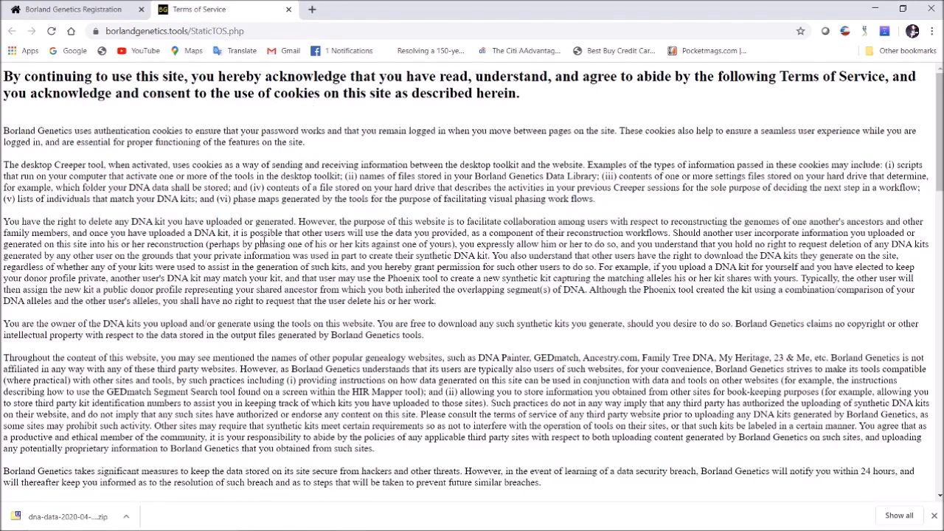
Scroll through the Terms of Service, then close that tab to return to Sign Up
{"action": "scroll", "coordinate": [263, 243], "scroll_direction": "down", "scroll_amount": 4}
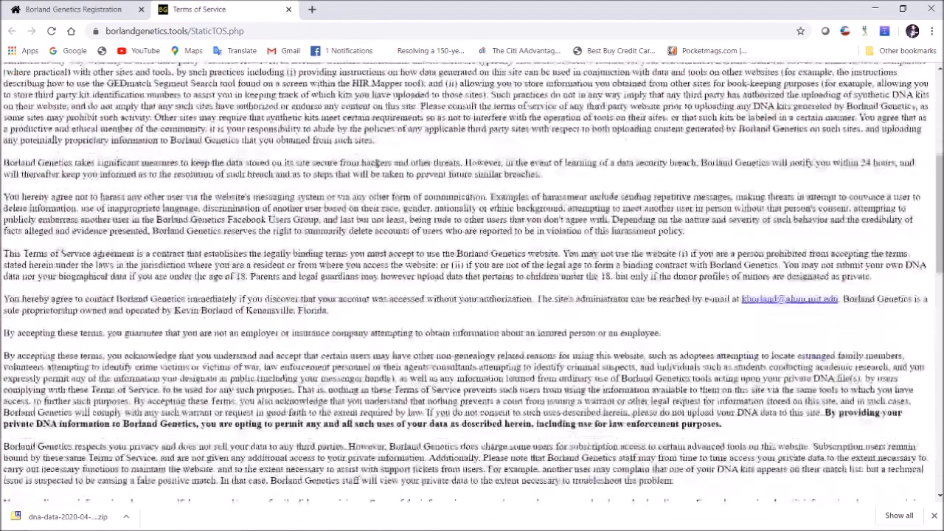
{"action": "scroll", "coordinate": [376, 164], "scroll_direction": "down", "scroll_amount": 10}
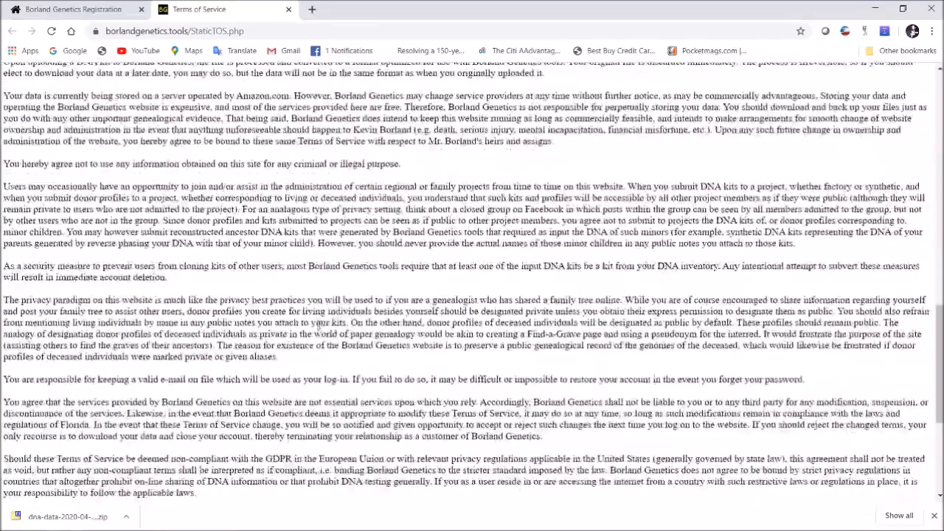
{"action": "scroll", "coordinate": [319, 324], "scroll_direction": "down", "scroll_amount": 3}
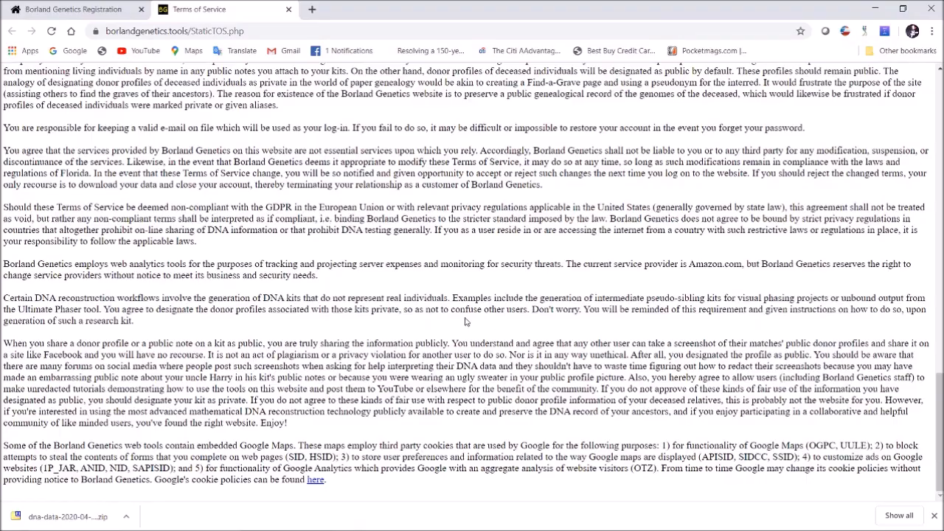
{"action": "scroll", "coordinate": [464, 325], "scroll_direction": "up", "scroll_amount": 15}
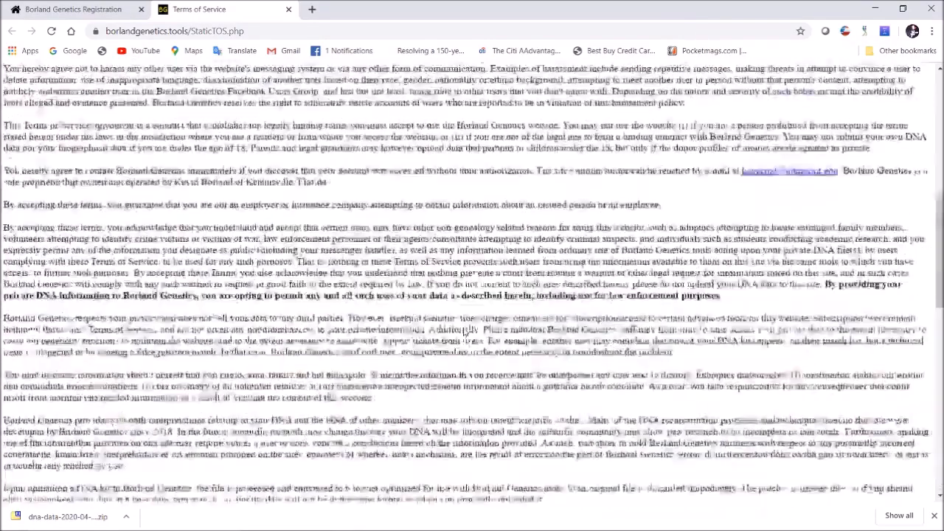
{"action": "scroll", "coordinate": [464, 329], "scroll_direction": "up", "scroll_amount": 10}
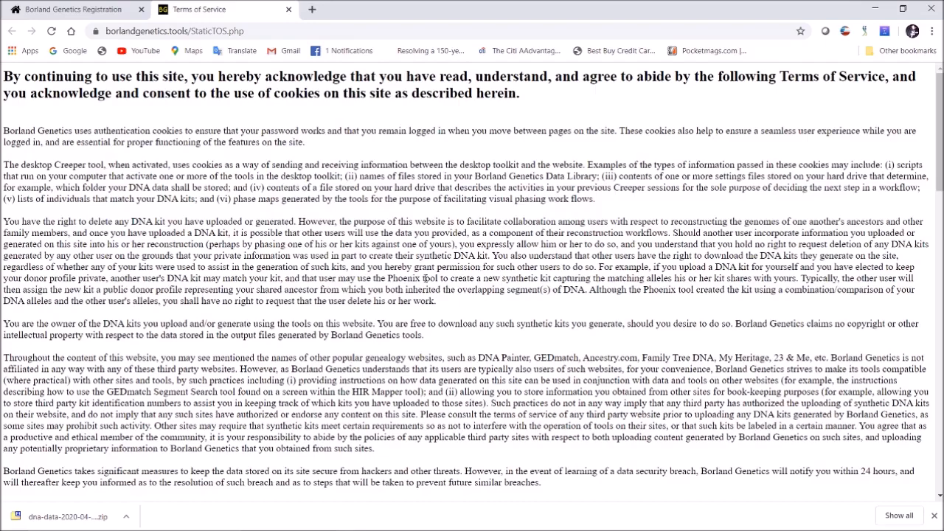
{"action": "scroll", "coordinate": [502, 289], "scroll_direction": "down", "scroll_amount": 6}
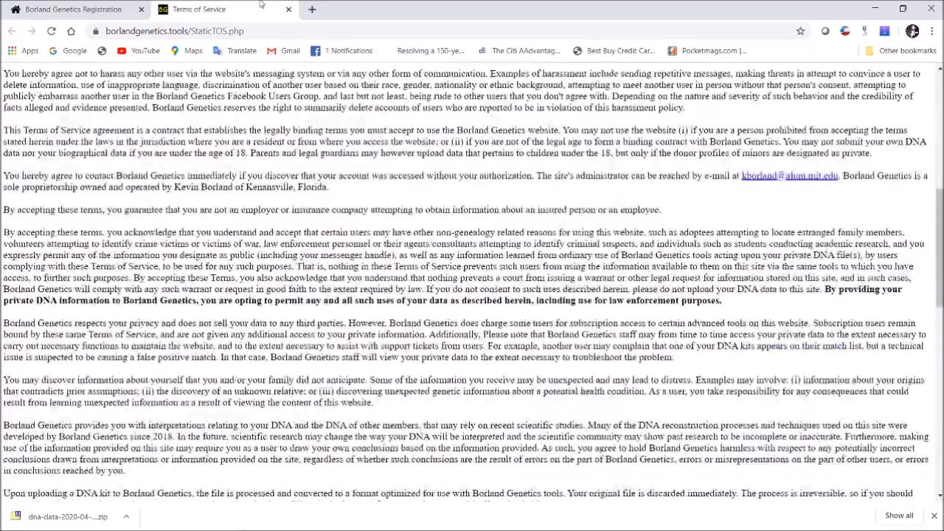
{"action": "left_click", "coordinate": [288, 10]}
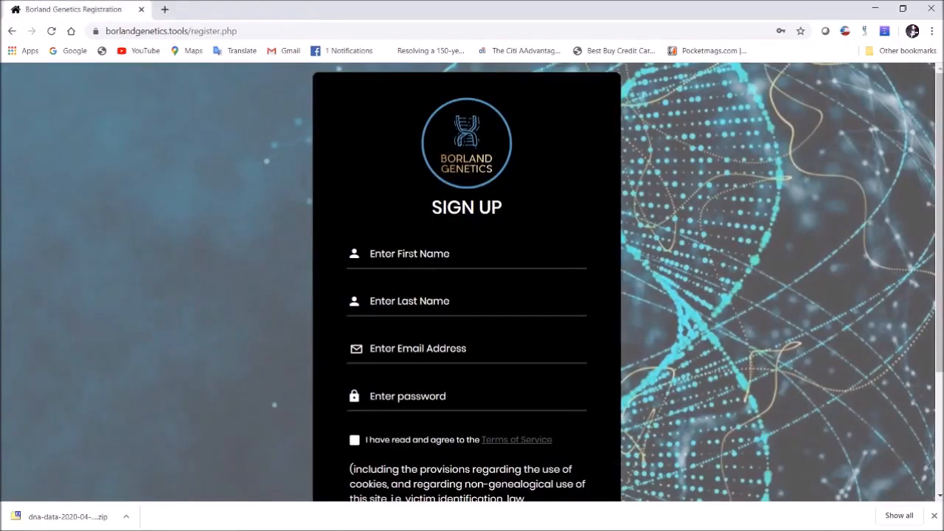
Enter the user's first name, last name and e-mail address in the sign-up form
{"action": "left_click", "coordinate": [410, 254]}
{"action": "type", "text": "Kevin"}
{"action": "left_click", "coordinate": [404, 289]}
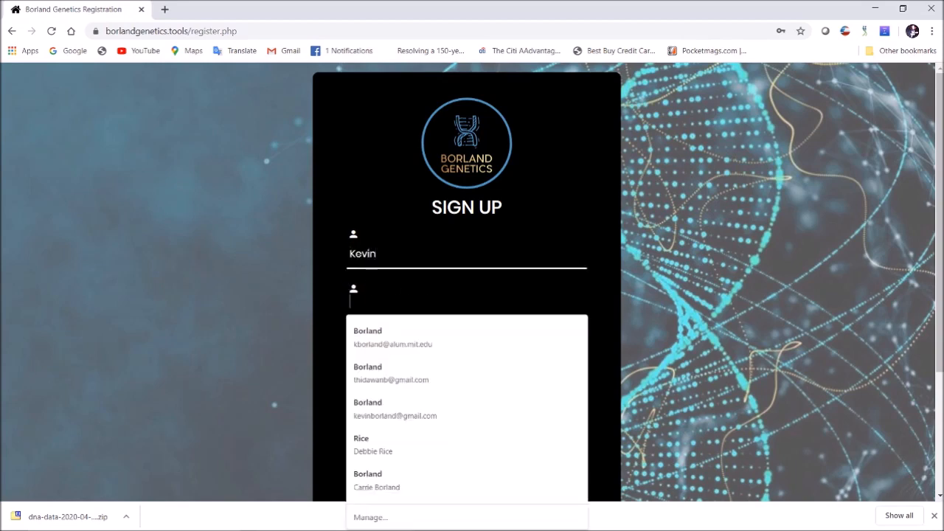
{"action": "type", "text": "Borland"}
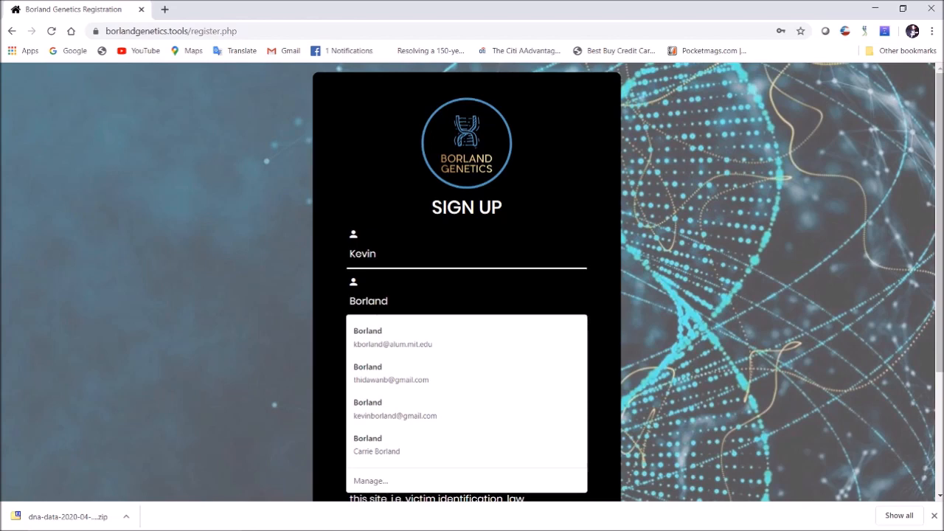
{"action": "left_click", "coordinate": [332, 329]}
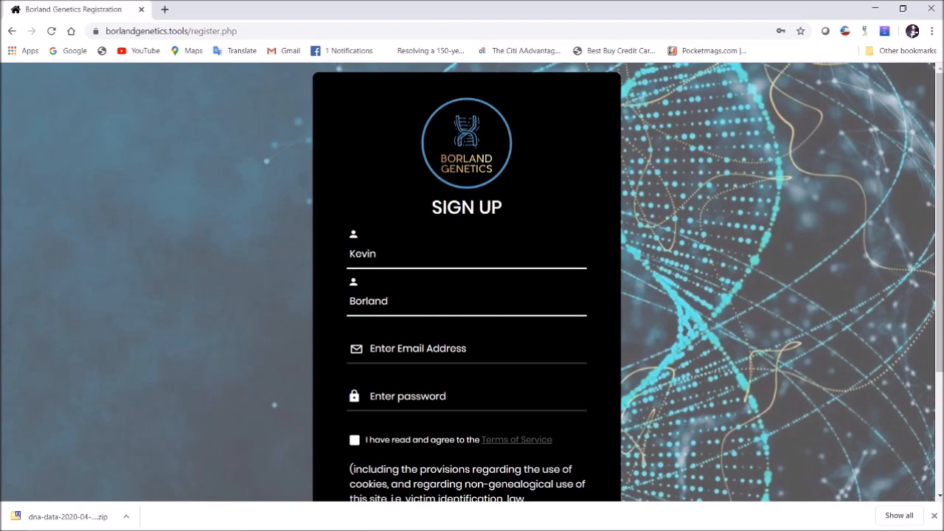
{"action": "left_click", "coordinate": [352, 348]}
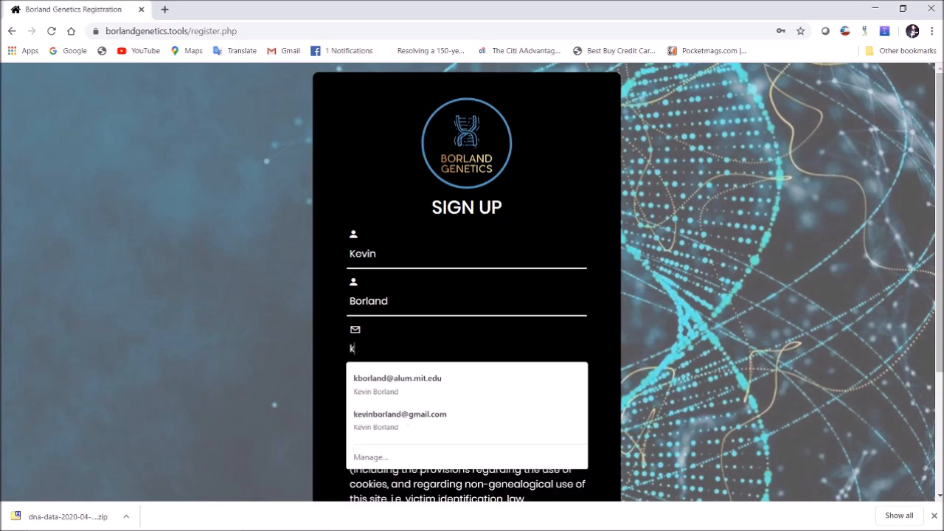
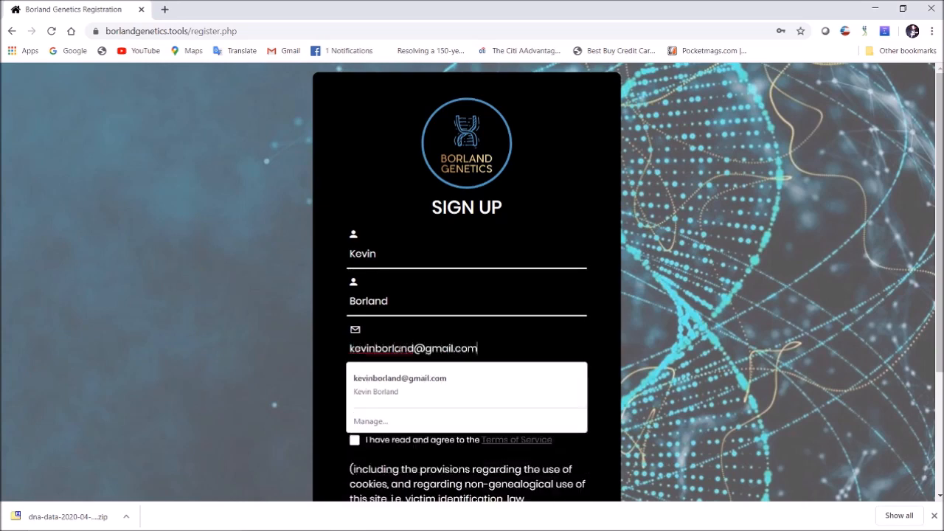
{"action": "left_click", "coordinate": [332, 391]}
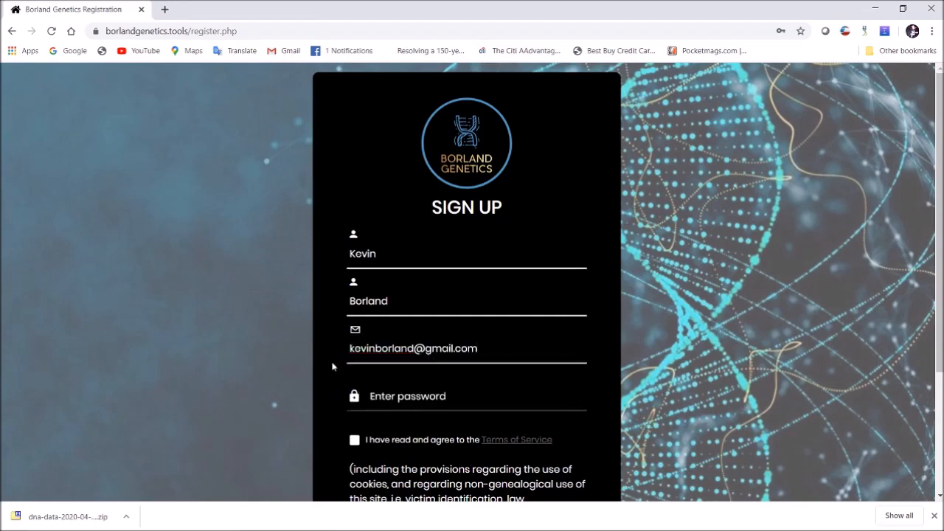
Enter the account password and tick the Terms of Service agreement checkbox
{"action": "scroll", "coordinate": [332, 367], "scroll_direction": "down", "scroll_amount": 2}
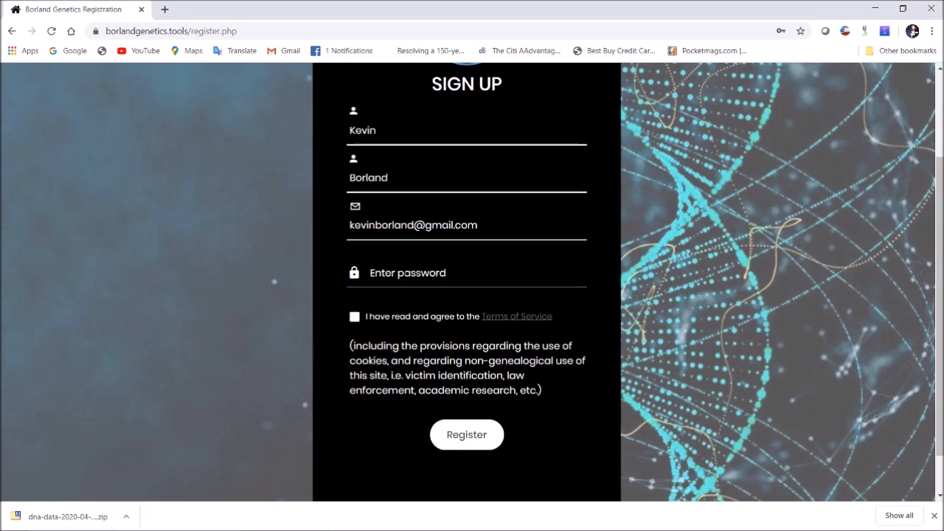
{"action": "key", "text": "Tab"}
{"action": "type", "text": "••••••••"}
{"action": "left_click", "coordinate": [334, 313]}
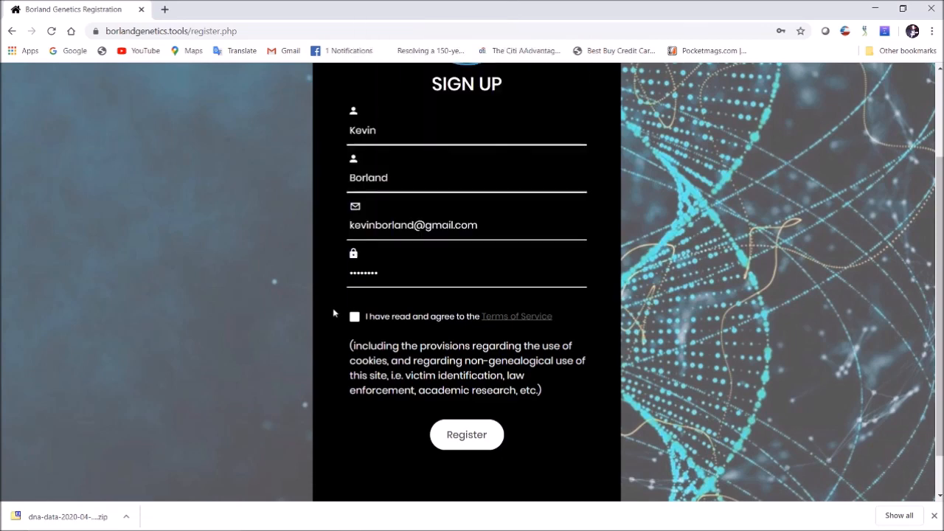
{"action": "left_click", "coordinate": [355, 316]}
Submit the registration and dismiss Chrome's password breach and update-password popups
{"action": "left_click", "coordinate": [466, 436]}
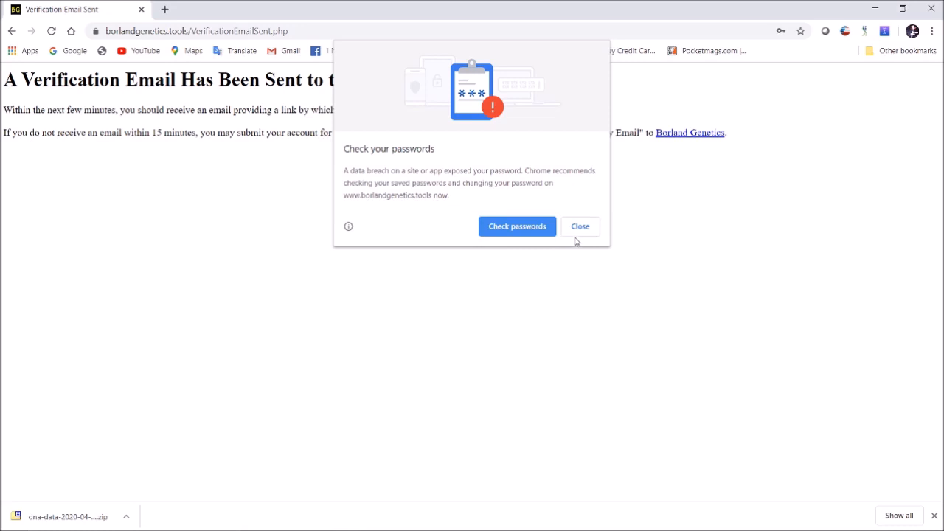
{"action": "left_click", "coordinate": [576, 232]}
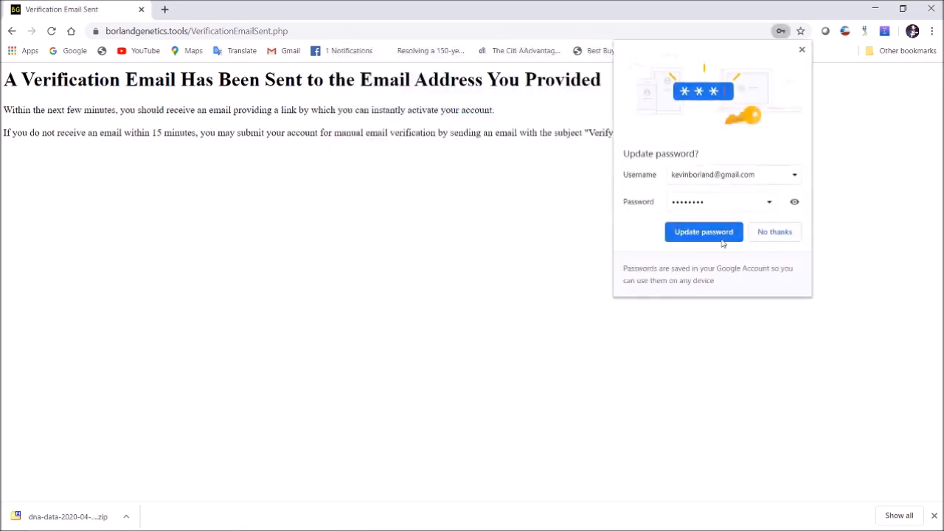
{"action": "left_click", "coordinate": [696, 237]}
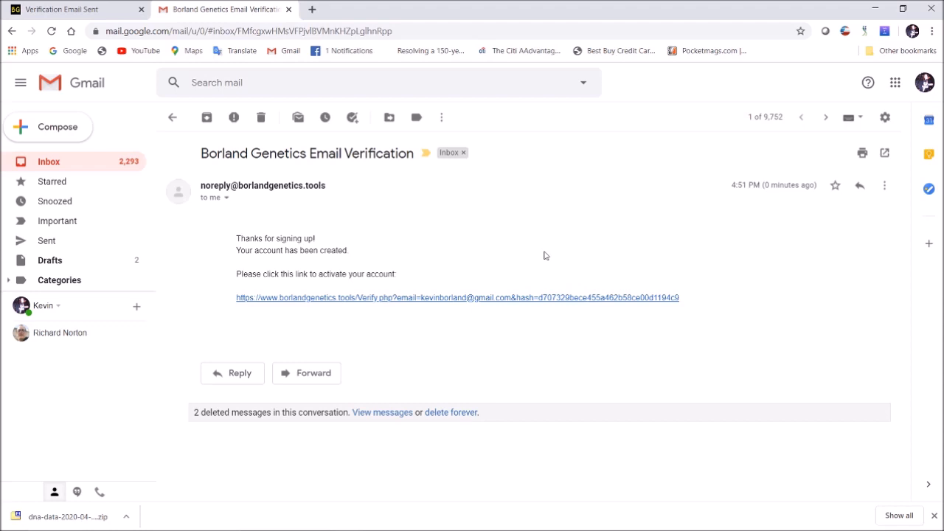
Follow the email's verification link, then the login link on the Account Activated page
{"action": "left_click", "coordinate": [447, 298]}
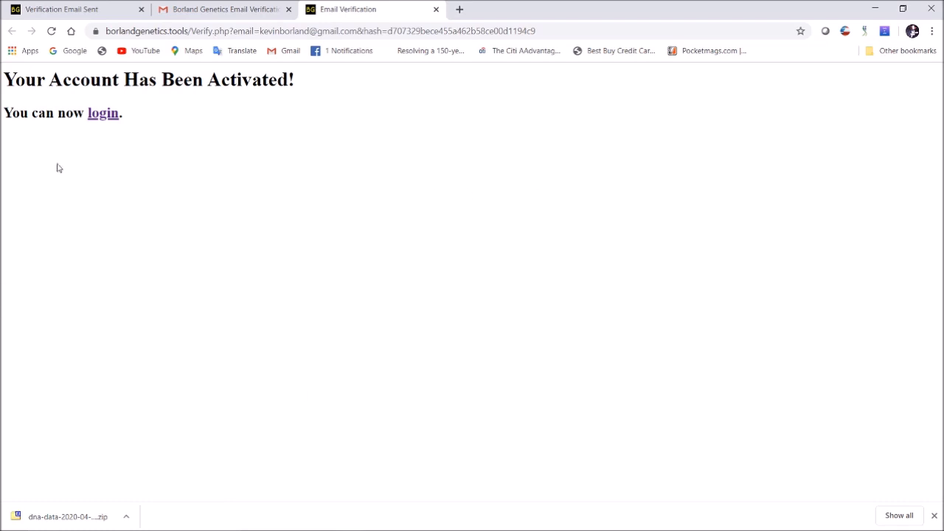
{"action": "left_click", "coordinate": [102, 115]}
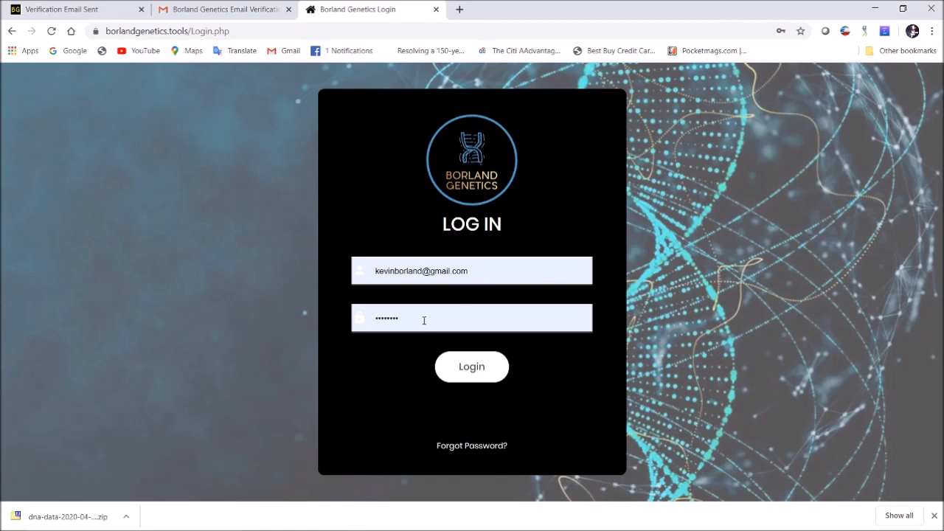
Log in, acknowledge the changed Terms of Service, dismiss the password warning, and go Home
{"action": "left_click", "coordinate": [471, 367]}
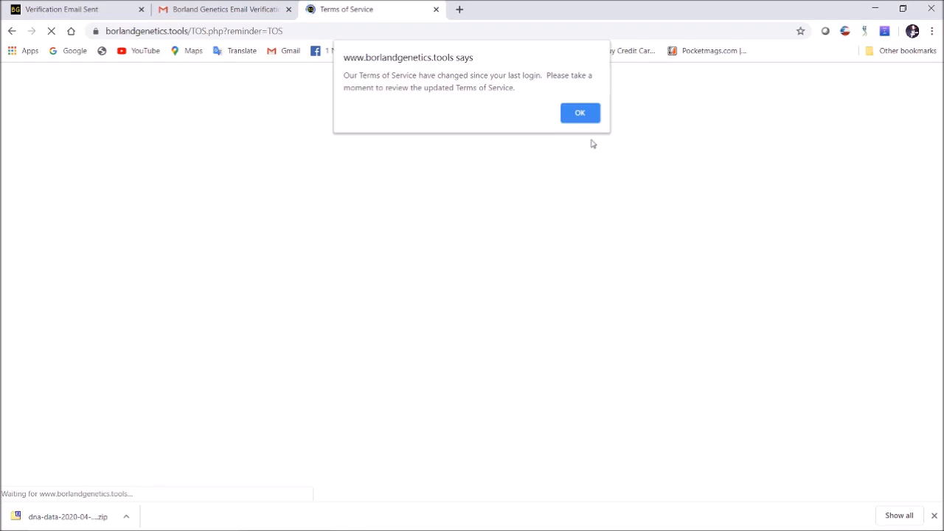
{"action": "left_click", "coordinate": [576, 115]}
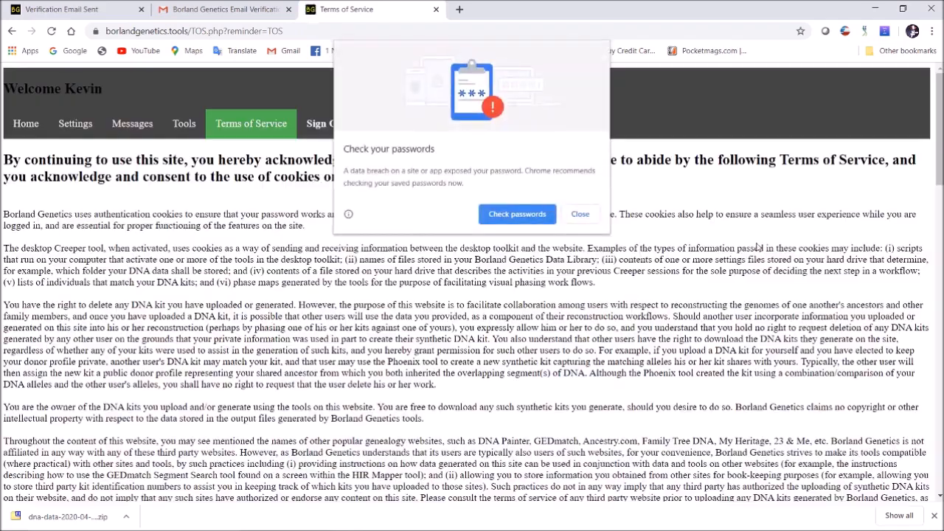
{"action": "left_click", "coordinate": [565, 214]}
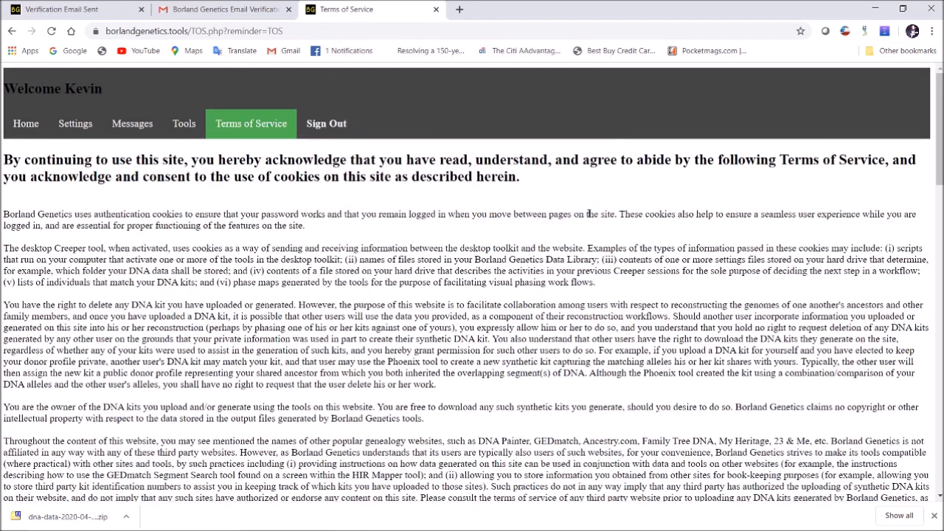
{"action": "scroll", "coordinate": [361, 242], "scroll_direction": "down", "scroll_amount": 12}
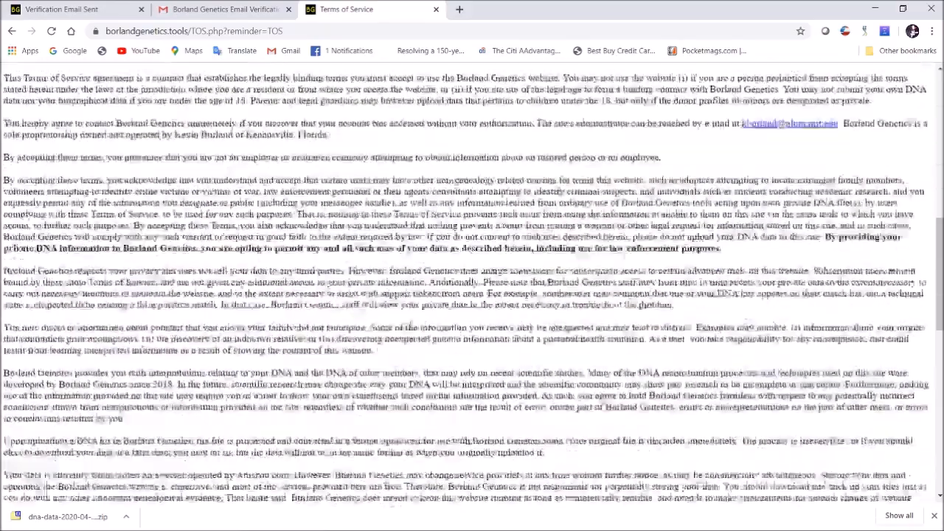
{"action": "scroll", "coordinate": [472, 284], "scroll_direction": "up", "scroll_amount": 15}
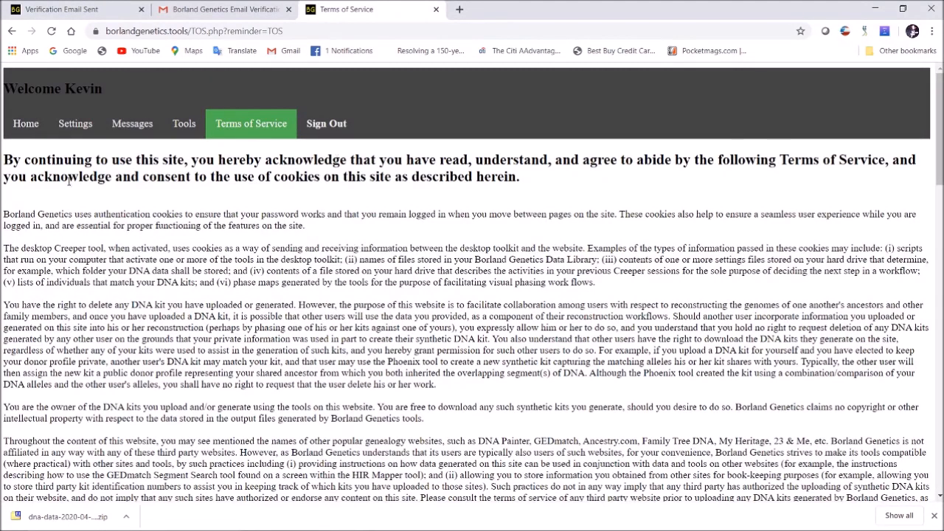
{"action": "left_click", "coordinate": [16, 127]}
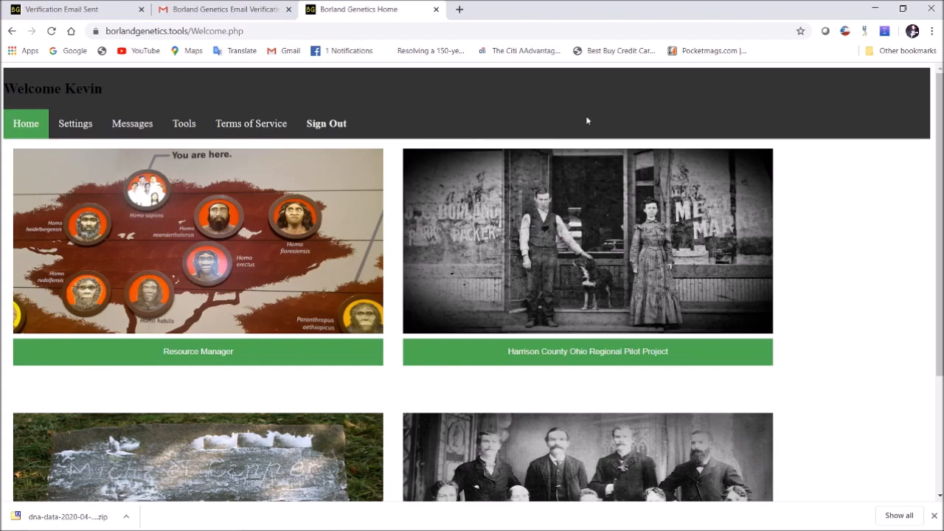
Browse the home page tiles, then open the Resource Manager to view the empty DNA Inventory
{"action": "scroll", "coordinate": [855, 257], "scroll_direction": "down", "scroll_amount": 1}
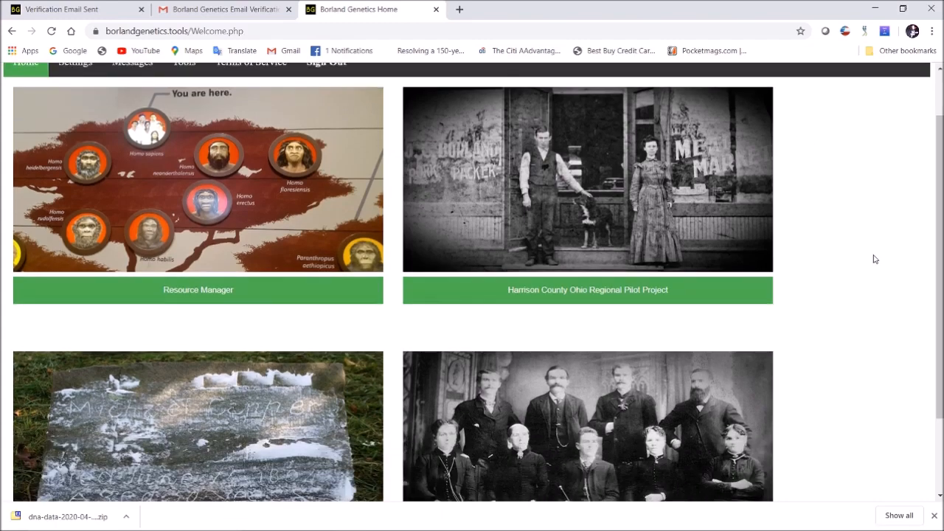
{"action": "left_click_drag", "start_coordinate": [940, 258], "coordinate": [939, 316]}
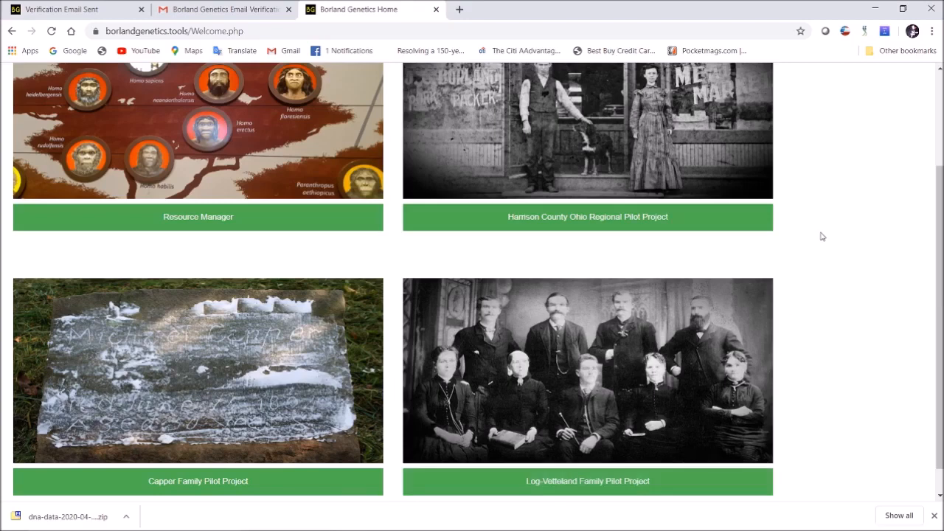
{"action": "scroll", "coordinate": [834, 237], "scroll_direction": "up", "scroll_amount": 2}
{"action": "scroll", "coordinate": [834, 237], "scroll_direction": "up", "scroll_amount": 1}
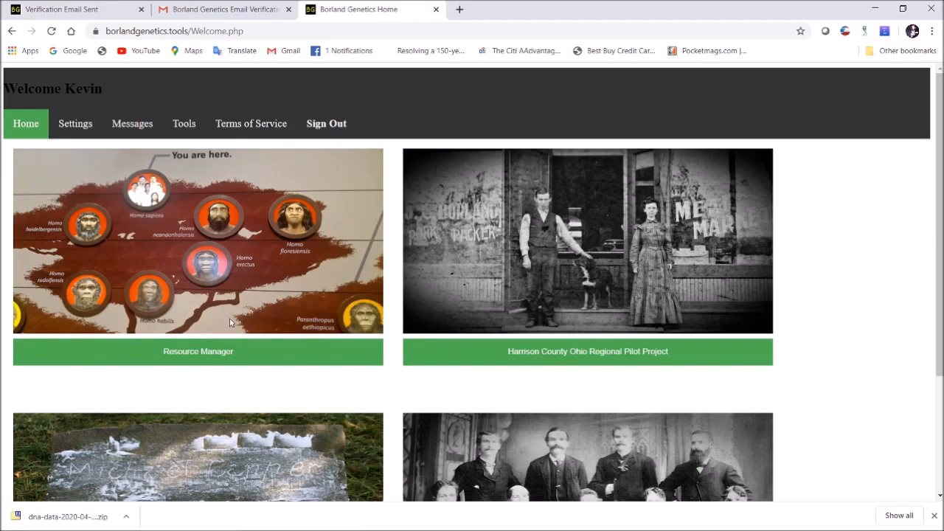
{"action": "left_click", "coordinate": [198, 352]}
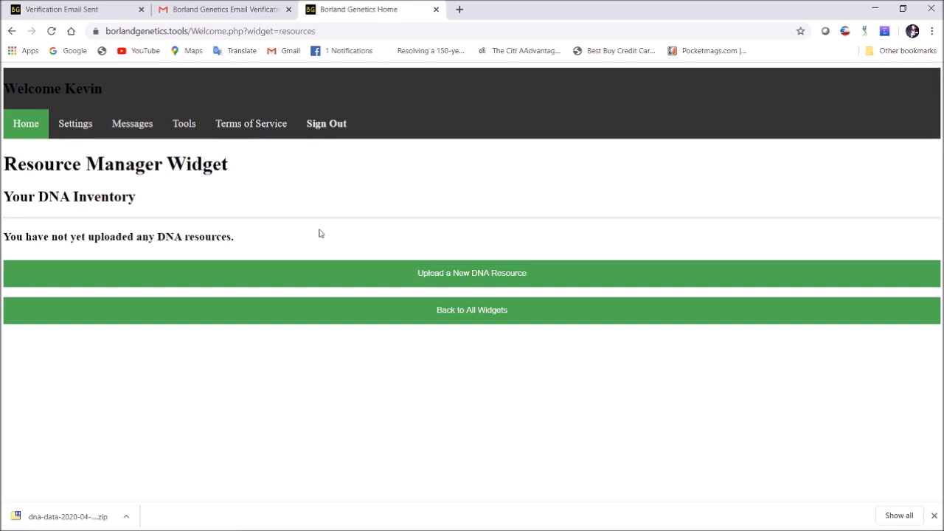
{"action": "left_click", "coordinate": [495, 274]}
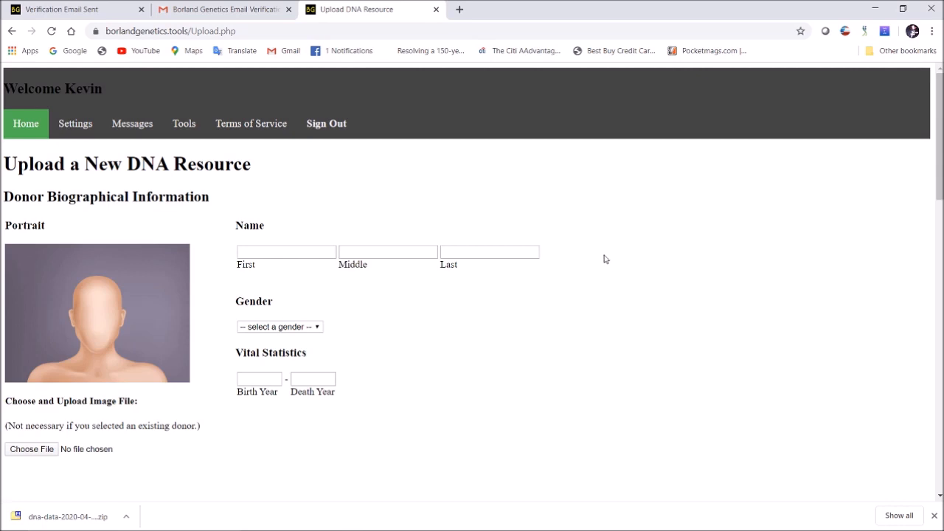
{"action": "left_click", "coordinate": [314, 254]}
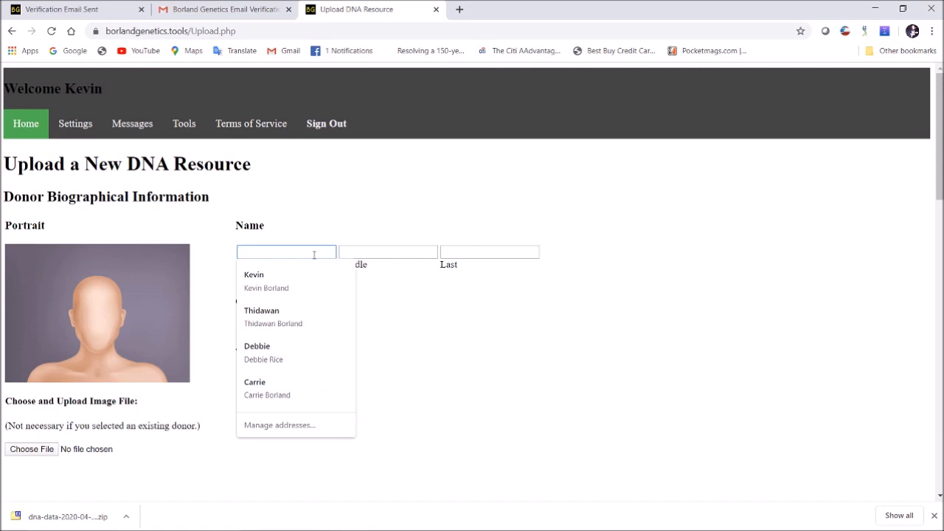
{"action": "type", "text": "Kevin"}
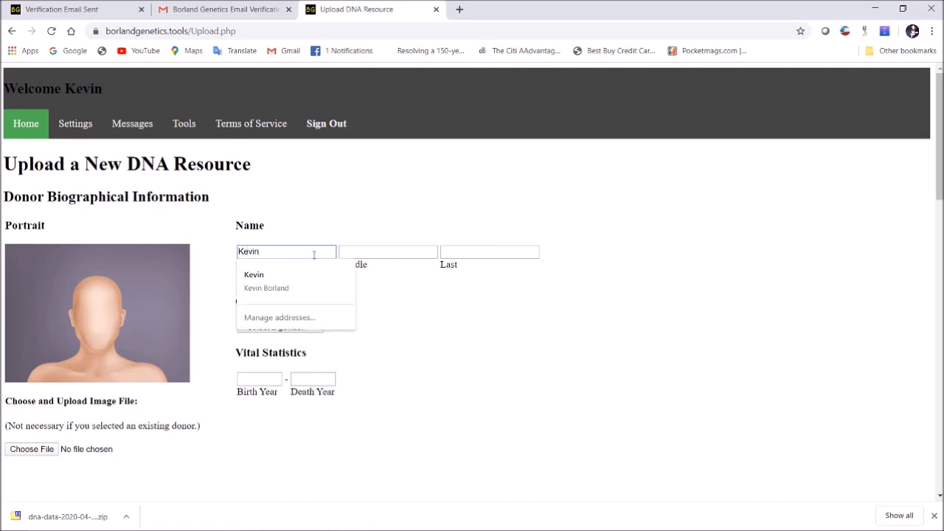
{"action": "key", "text": "Tab"}
{"action": "key", "text": "Tab"}
{"action": "type", "text": "Borland"}
{"action": "key", "text": "Tab"}
{"action": "key", "text": "m"}
{"action": "key", "text": "Tab"}
Leave the death year blank and move down the upload form
{"action": "key", "text": "Tab"}
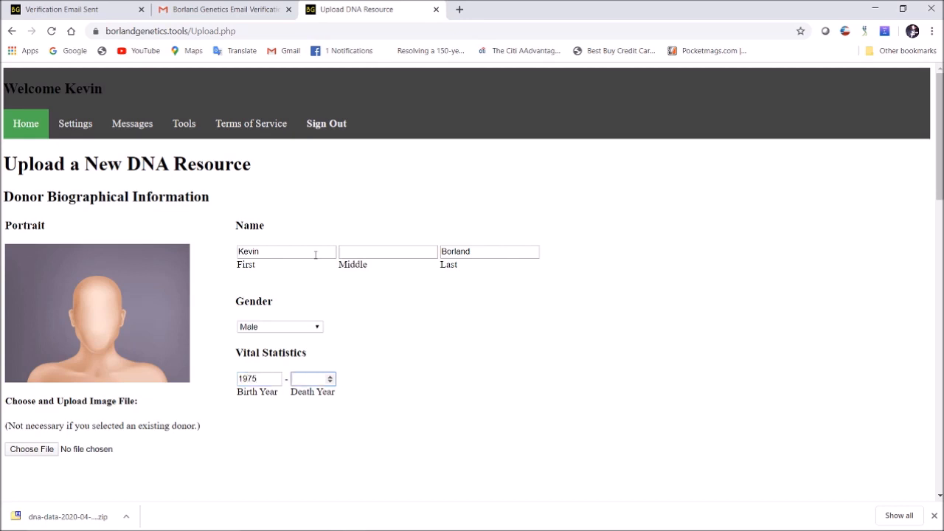
{"action": "left_click", "coordinate": [415, 396]}
{"action": "scroll", "coordinate": [434, 354], "scroll_direction": "down", "scroll_amount": 1}
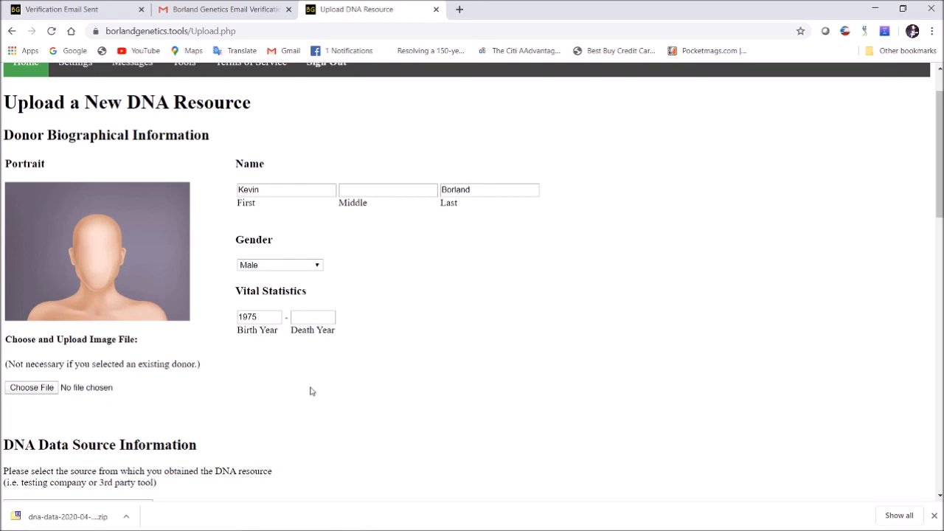
{"action": "scroll", "coordinate": [347, 354], "scroll_direction": "down", "scroll_amount": 2}
{"action": "scroll", "coordinate": [355, 343], "scroll_direction": "down", "scroll_amount": 3}
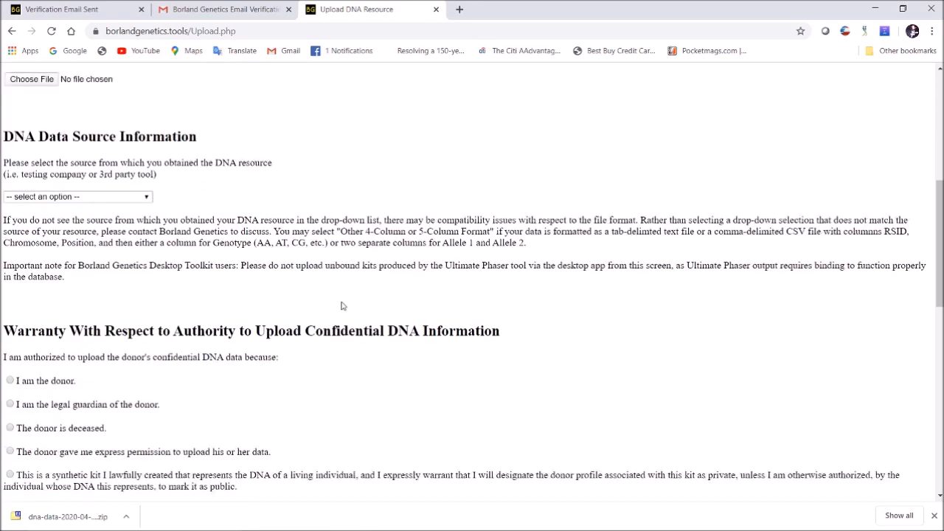
Set the DNA data source to Ancestry and mark 'I am the donor.'
{"action": "left_click", "coordinate": [101, 196]}
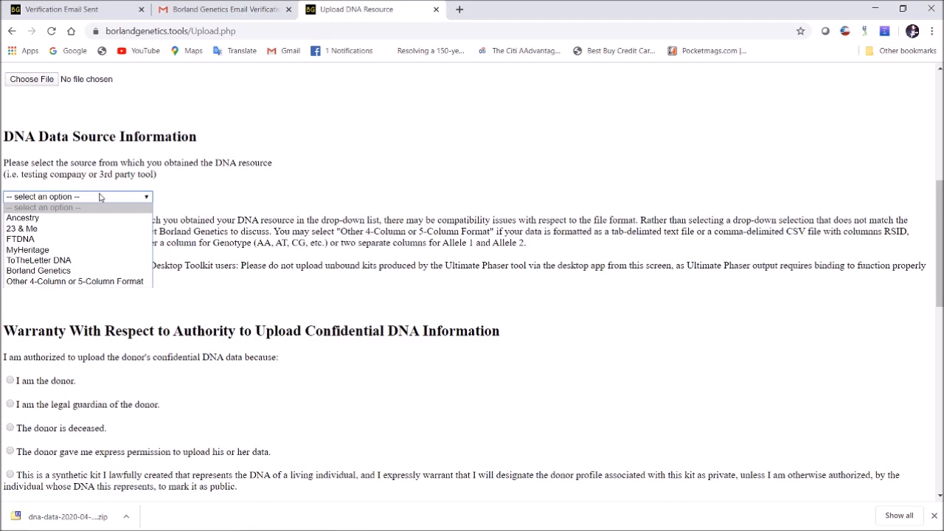
{"action": "left_click", "coordinate": [42, 219]}
{"action": "scroll", "coordinate": [264, 221], "scroll_direction": "down", "scroll_amount": 3}
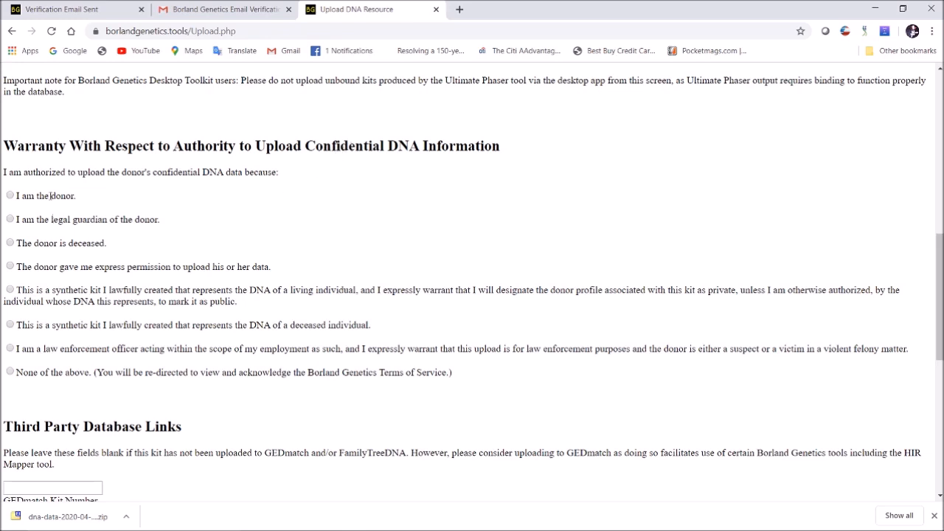
{"action": "left_click", "coordinate": [10, 196]}
Enter the donor's GEDmatch kit number, leaving the FamilyTreeDNA field blank
{"action": "scroll", "coordinate": [289, 274], "scroll_direction": "down", "scroll_amount": 4}
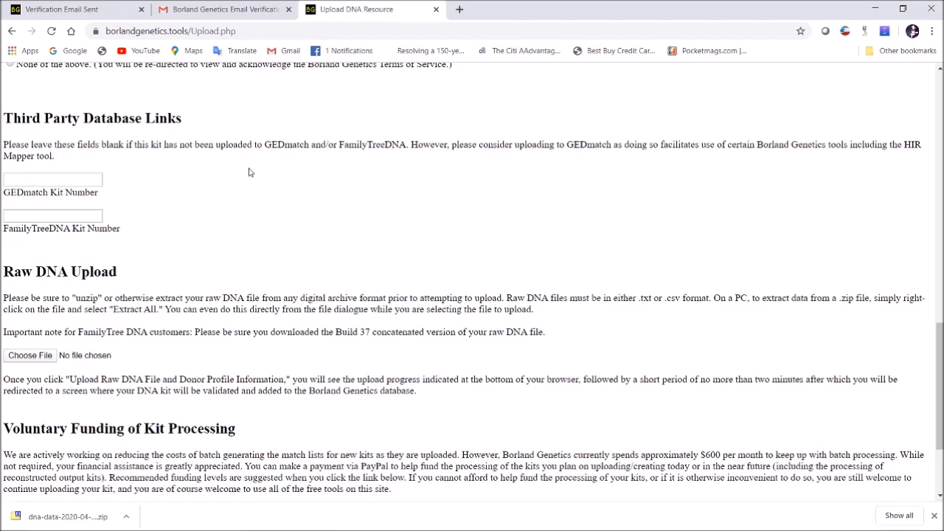
{"action": "left_click", "coordinate": [82, 180]}
{"action": "left_click", "coordinate": [289, 210]}
{"action": "scroll", "coordinate": [214, 208], "scroll_direction": "down", "scroll_amount": 1}
{"action": "scroll", "coordinate": [243, 153], "scroll_direction": "up", "scroll_amount": 1}
{"action": "scroll", "coordinate": [267, 253], "scroll_direction": "down", "scroll_amount": 2}
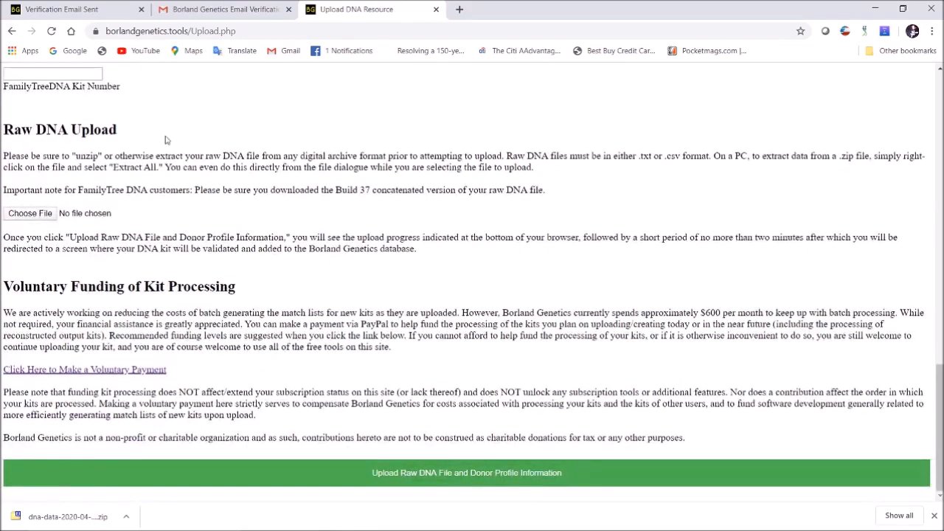
Choose AncestryDNA.txt from Downloads > dna-data-2020-04-21 as the raw DNA file
{"action": "left_click", "coordinate": [30, 213]}
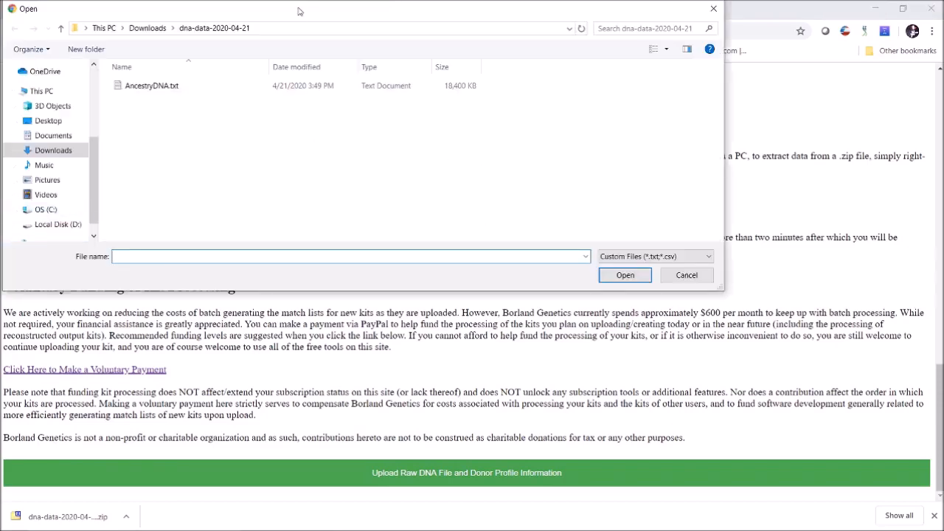
{"action": "left_click_drag", "start_coordinate": [299, 10], "coordinate": [335, 38]}
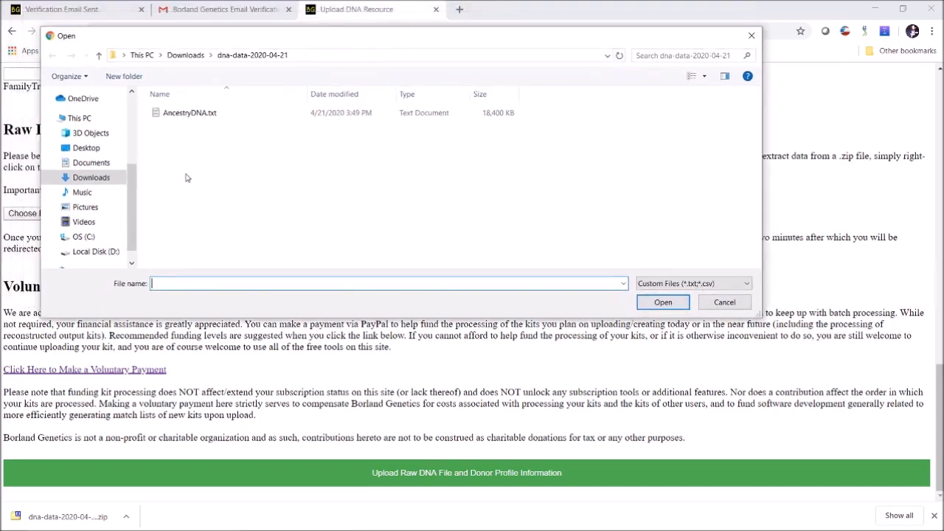
{"action": "left_click", "coordinate": [203, 59]}
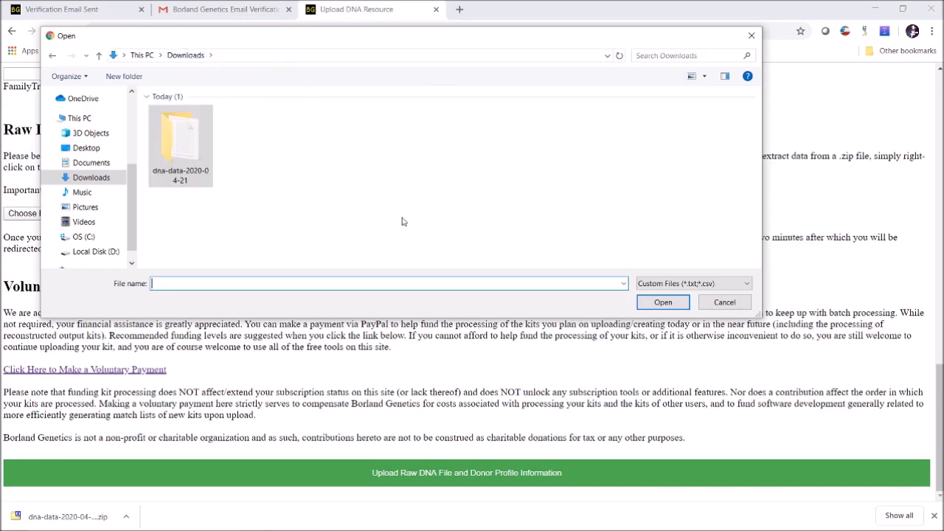
{"action": "double_click", "coordinate": [188, 141]}
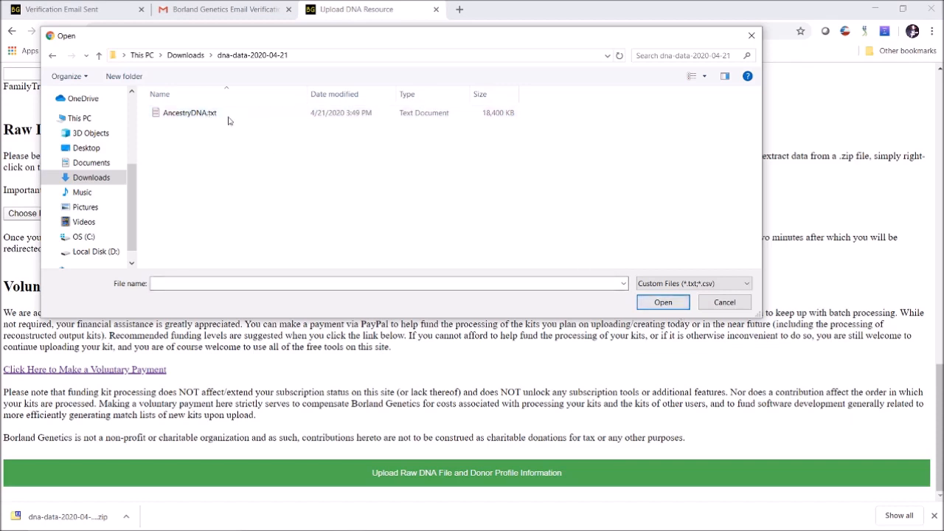
{"action": "double_click", "coordinate": [189, 113]}
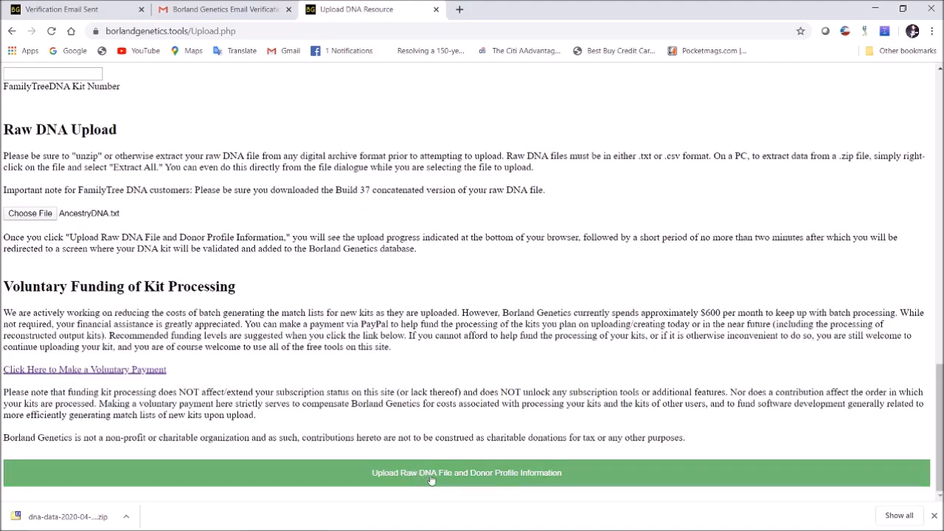
Submit the raw DNA file and donor profile information, reaching the Upload Successful page
{"action": "left_click", "coordinate": [472, 474]}
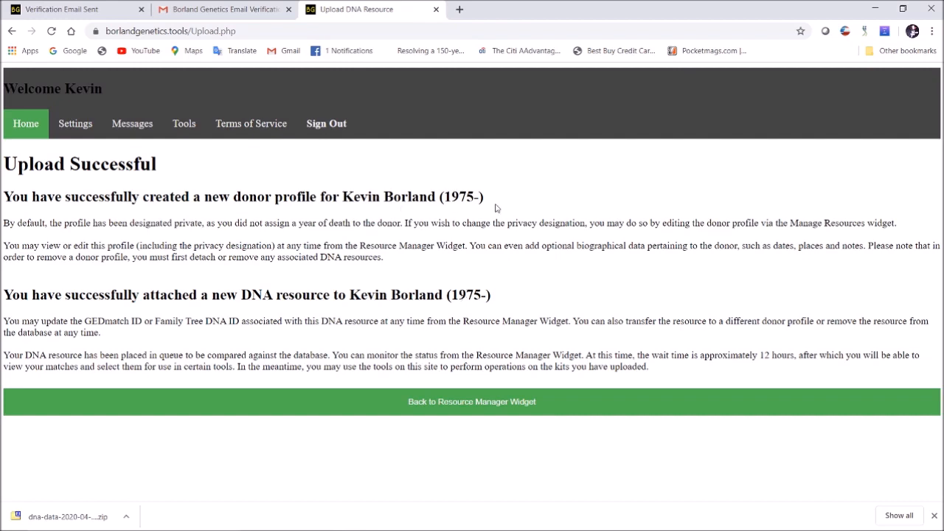
Return to the Resource Manager and check the new Ancestry kit's Queued for Processing status
{"action": "left_click", "coordinate": [486, 408]}
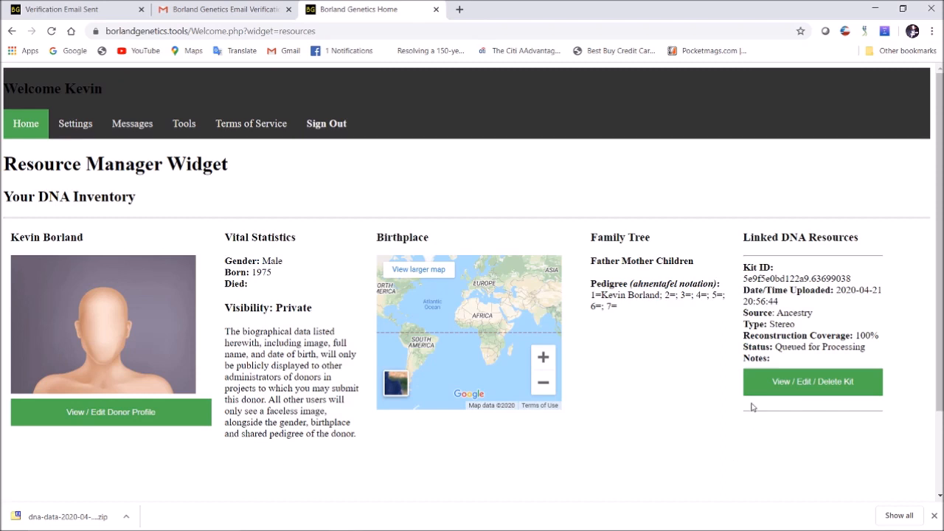
{"action": "left_click_drag", "start_coordinate": [772, 343], "coordinate": [867, 345]}
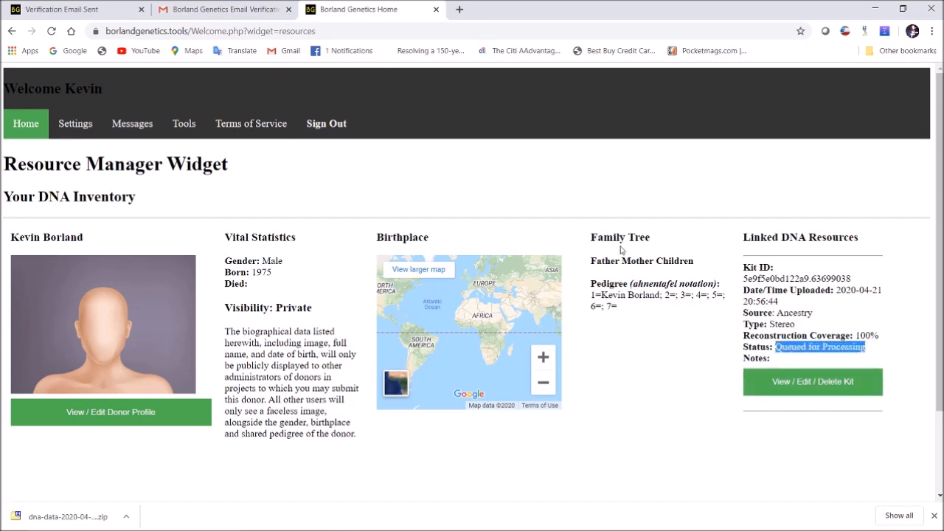
{"action": "left_click", "coordinate": [671, 343]}
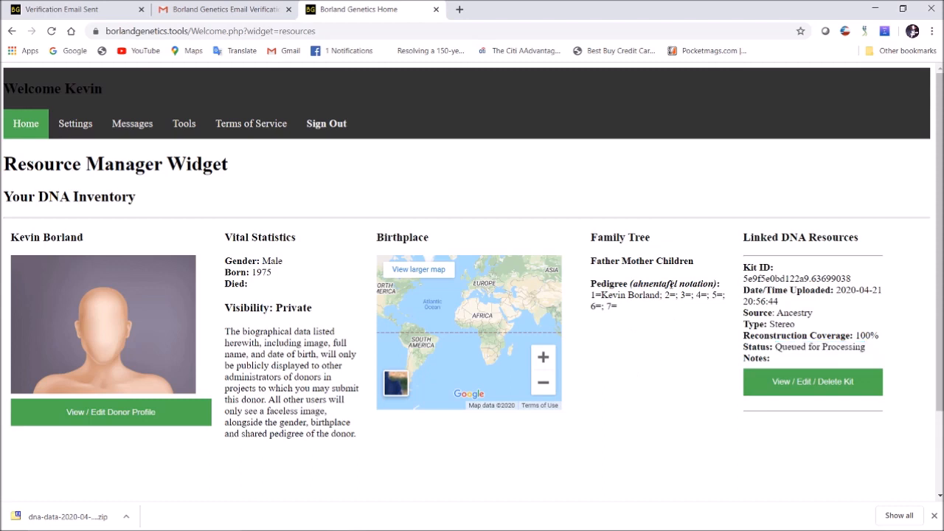
Add the note 'Ancestry version 1 kit from 2013' to the kit and process the changes
{"action": "left_click", "coordinate": [826, 383]}
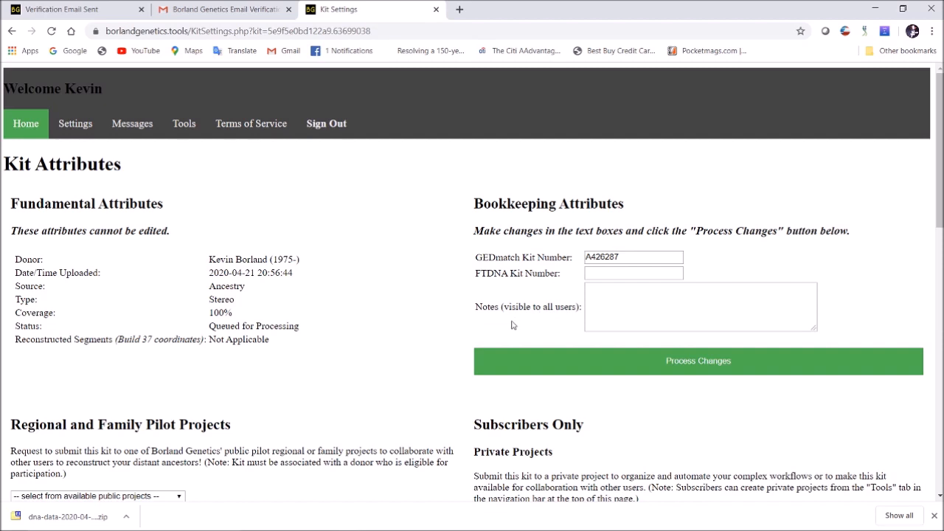
{"action": "left_click", "coordinate": [638, 306]}
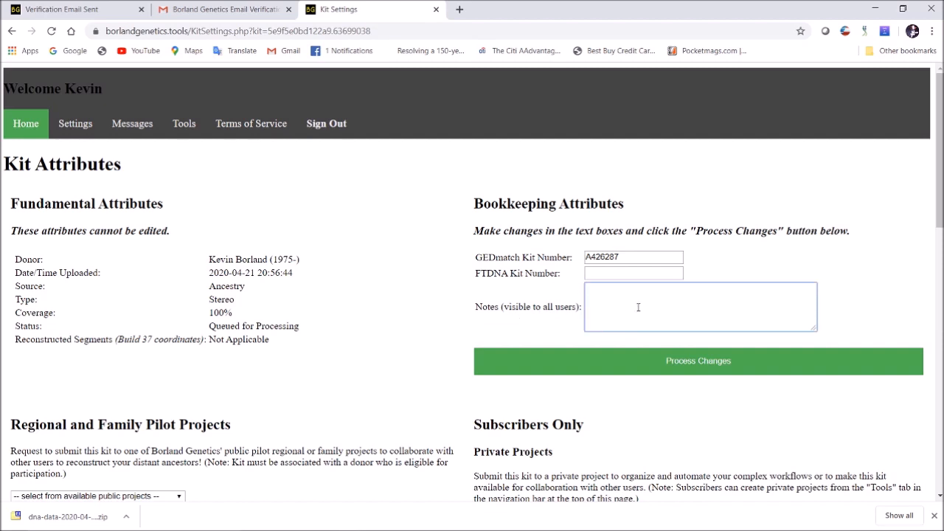
{"action": "type", "text": "Ancestry"}
{"action": "type", "text": " version "}
{"action": "type", "text": "2 kit"}
{"action": "type", "text": "it"}
{"action": "type", "text": " from 2013"}
{"action": "left_click", "coordinate": [351, 344]}
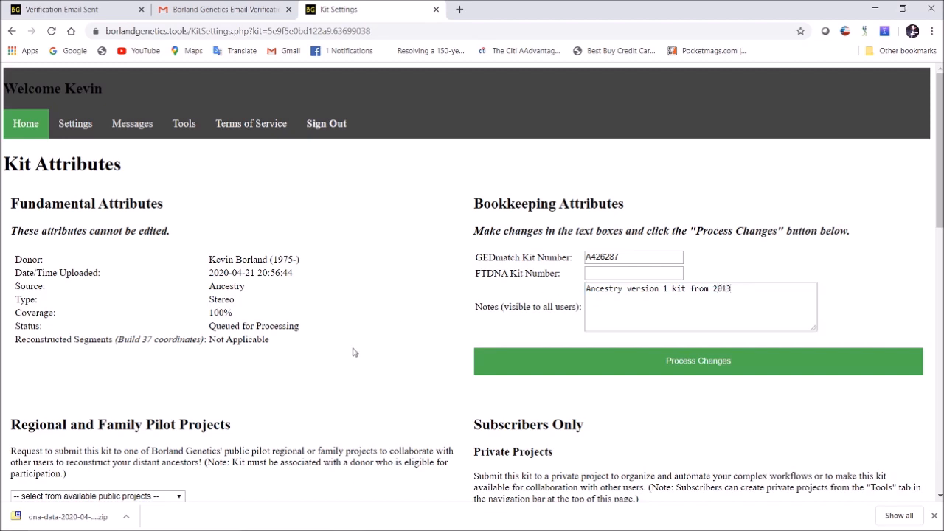
{"action": "scroll", "coordinate": [382, 325], "scroll_direction": "down", "scroll_amount": 2}
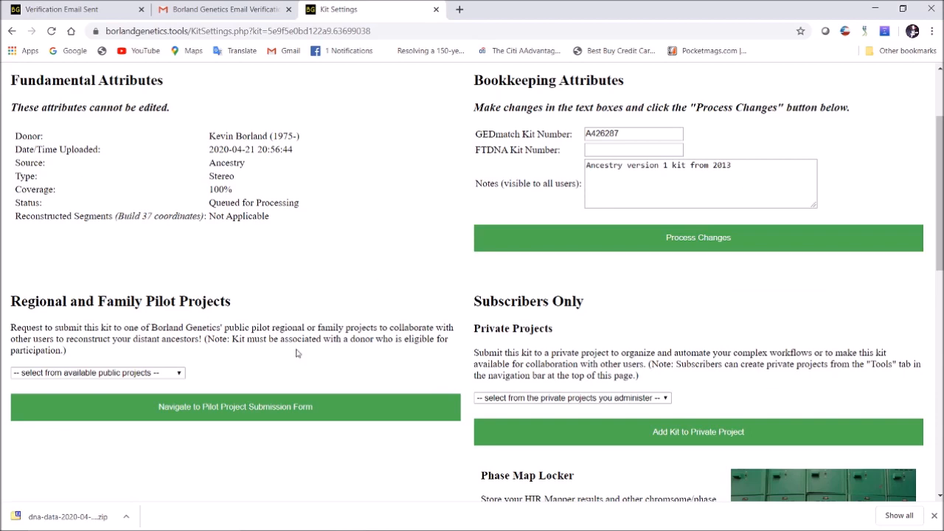
{"action": "scroll", "coordinate": [587, 388], "scroll_direction": "down", "scroll_amount": 1}
{"action": "scroll", "coordinate": [588, 387], "scroll_direction": "down", "scroll_amount": 1}
{"action": "scroll", "coordinate": [619, 310], "scroll_direction": "up", "scroll_amount": 1}
{"action": "scroll", "coordinate": [655, 217], "scroll_direction": "up", "scroll_amount": 1}
{"action": "left_click", "coordinate": [668, 238]}
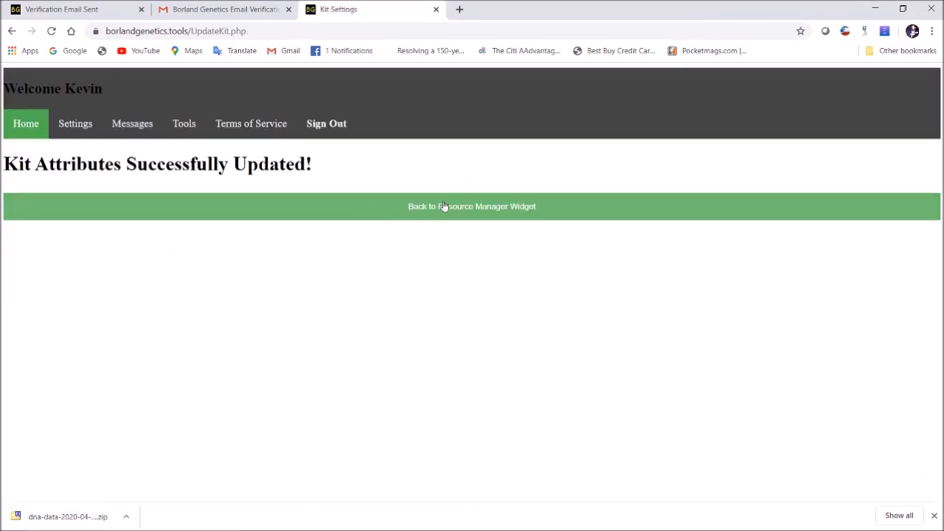
Recheck the kit's saved note, then reopen the Resource Manager from the home page
{"action": "left_click", "coordinate": [472, 211]}
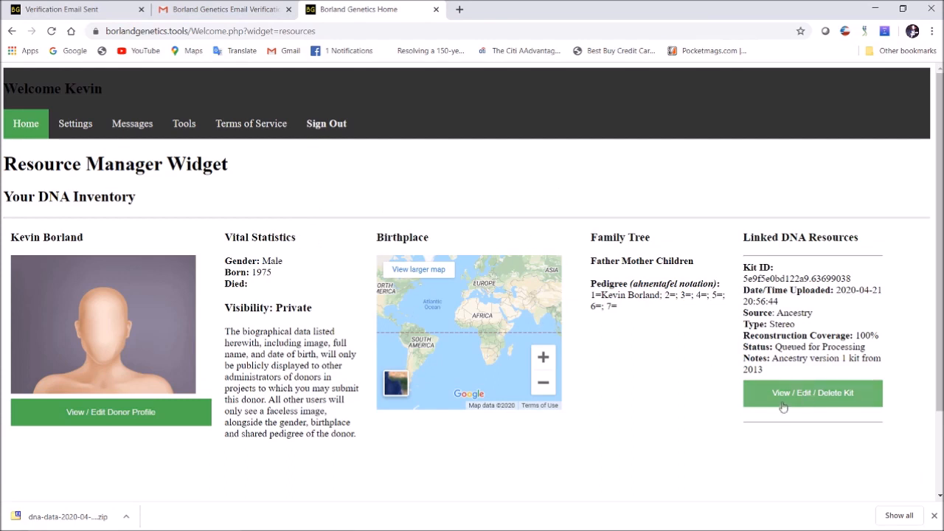
{"action": "left_click", "coordinate": [824, 399]}
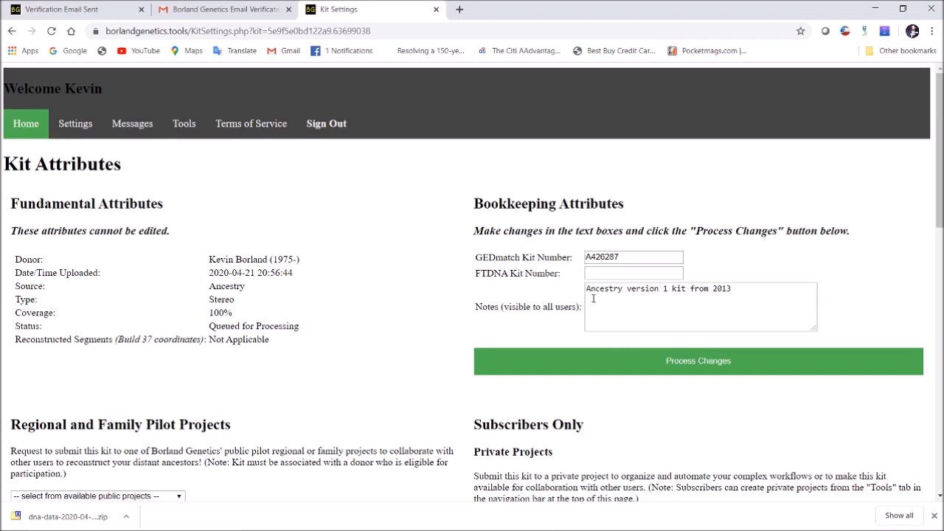
{"action": "scroll", "coordinate": [305, 374], "scroll_direction": "down", "scroll_amount": 2}
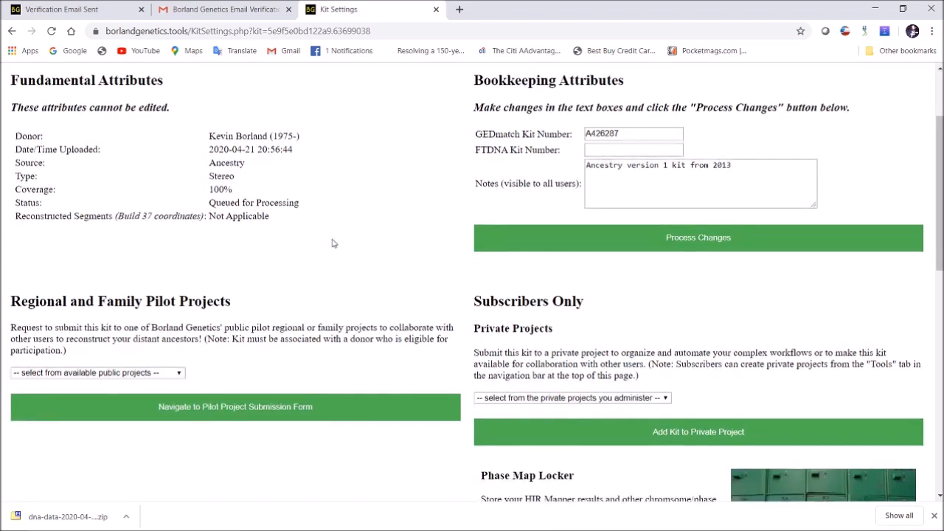
{"action": "scroll", "coordinate": [332, 243], "scroll_direction": "up", "scroll_amount": 2}
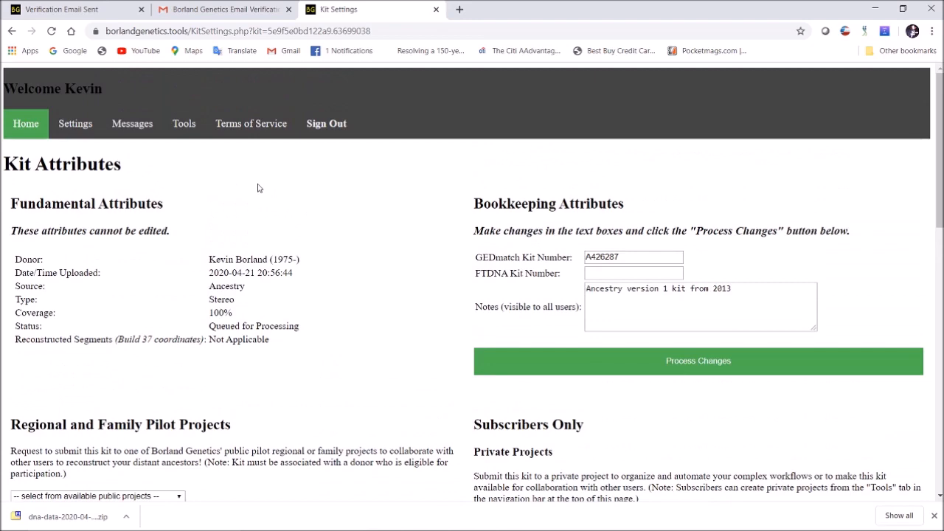
{"action": "left_click", "coordinate": [27, 126]}
{"action": "left_click", "coordinate": [246, 359]}
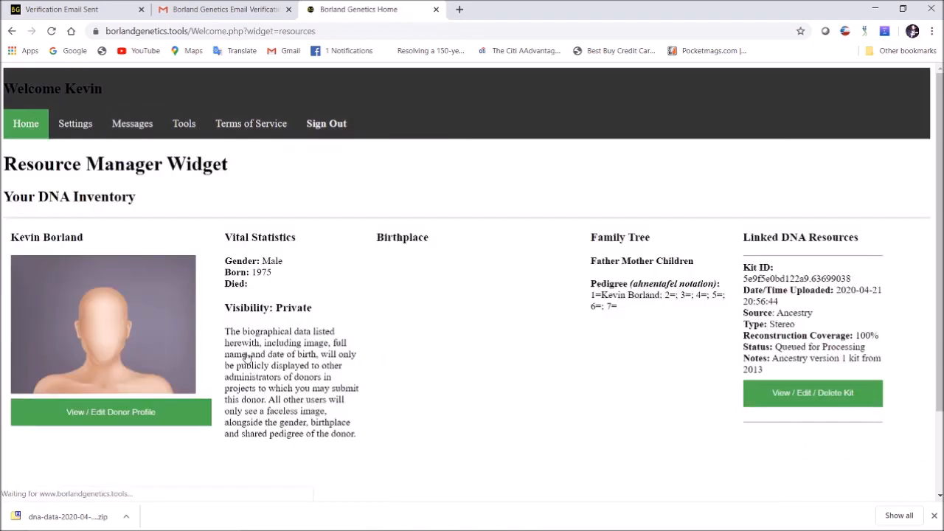
Open the donor profile settings and set its visibility to Public
{"action": "left_click", "coordinate": [111, 413]}
{"action": "scroll", "coordinate": [276, 203], "scroll_direction": "down", "scroll_amount": 1}
{"action": "scroll", "coordinate": [276, 204], "scroll_direction": "up", "scroll_amount": 1}
{"action": "left_click", "coordinate": [37, 195]}
{"action": "left_click", "coordinate": [33, 204]}
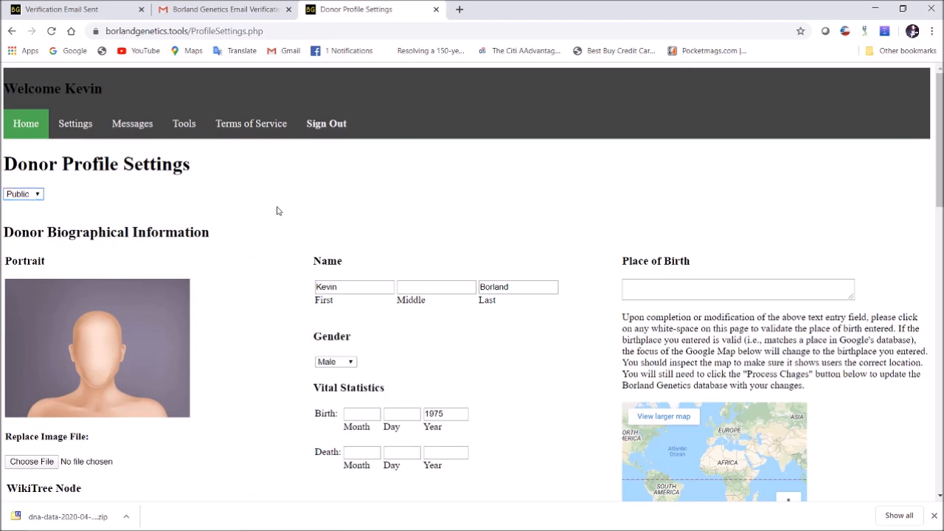
{"action": "scroll", "coordinate": [277, 211], "scroll_direction": "down", "scroll_amount": 2}
Set and validate the place of birth as Maternity Hospital, Jersey City, NJ
{"action": "left_click", "coordinate": [677, 162]}
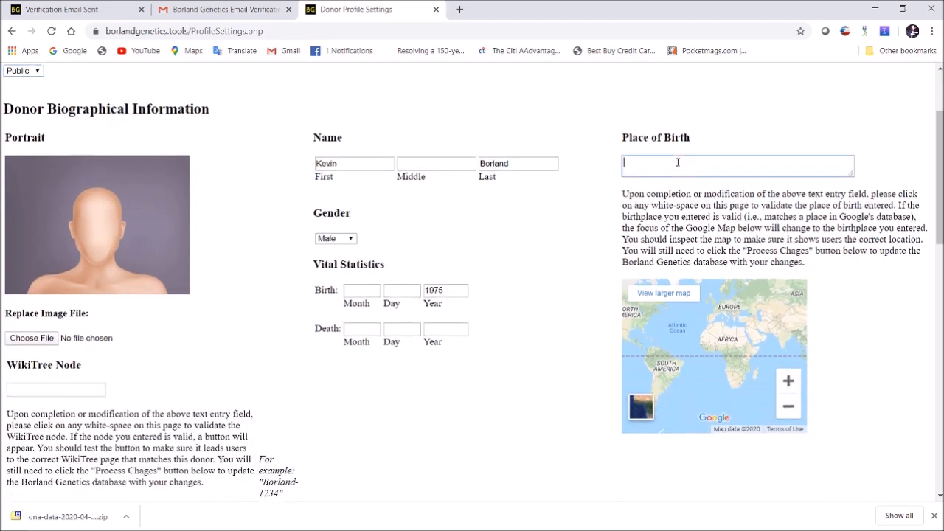
{"action": "type", "text": "Jersey City, NJ"}
{"action": "left_click", "coordinate": [602, 115]}
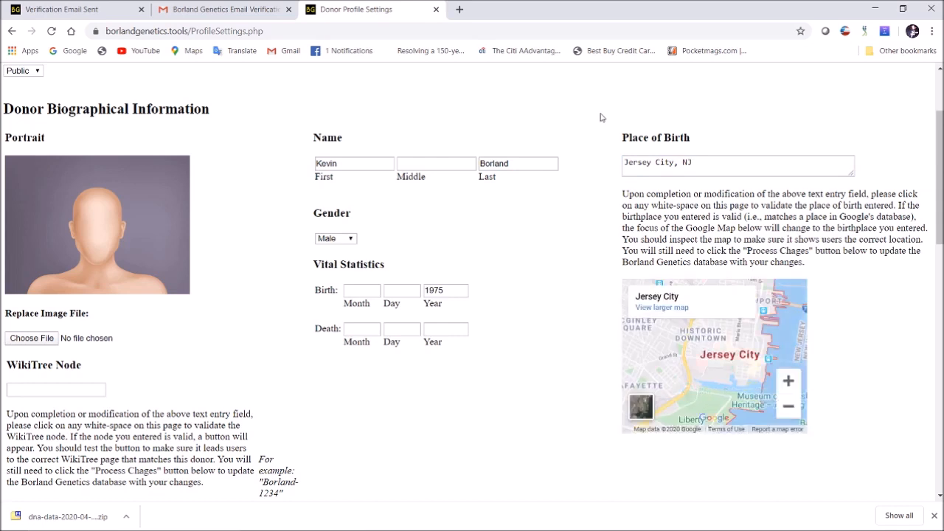
{"action": "left_click_drag", "start_coordinate": [741, 165], "coordinate": [586, 168]}
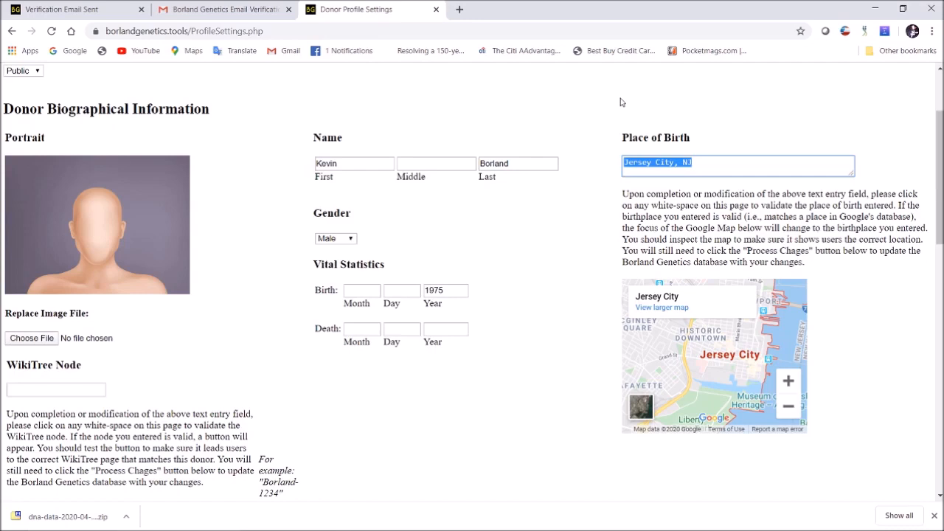
{"action": "type", "text": "Matern"}
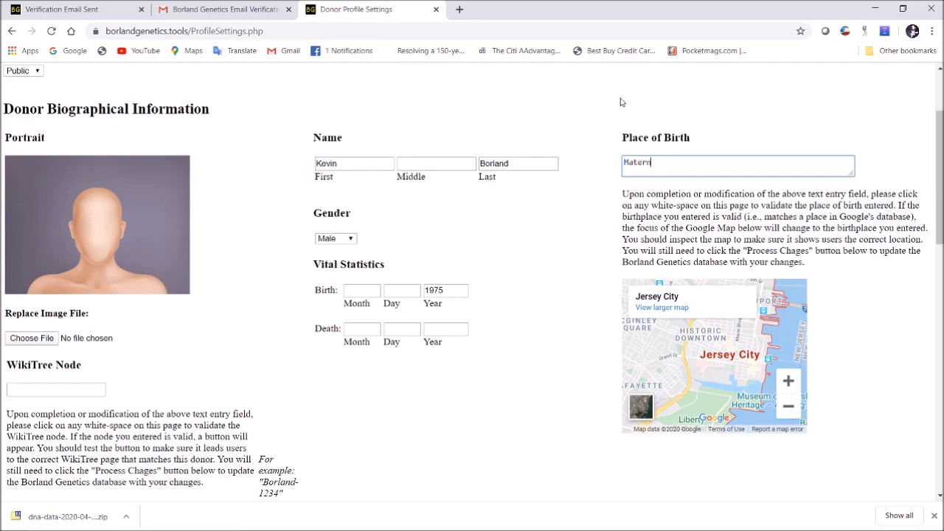
{"action": "type", "text": "ity Hospital"}
{"action": "key", "text": "BackSpace"}
{"action": "type", "text": "al, Jersey City,"}
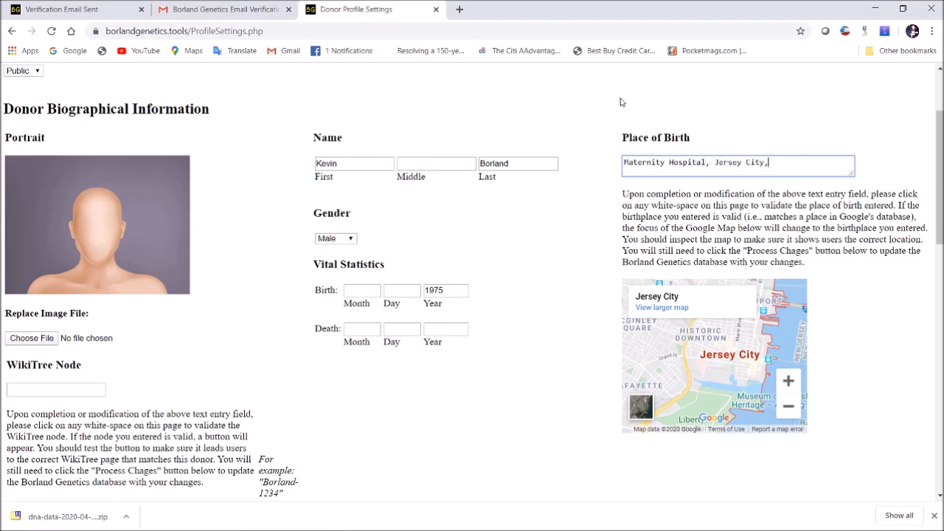
{"action": "left_click", "coordinate": [574, 129]}
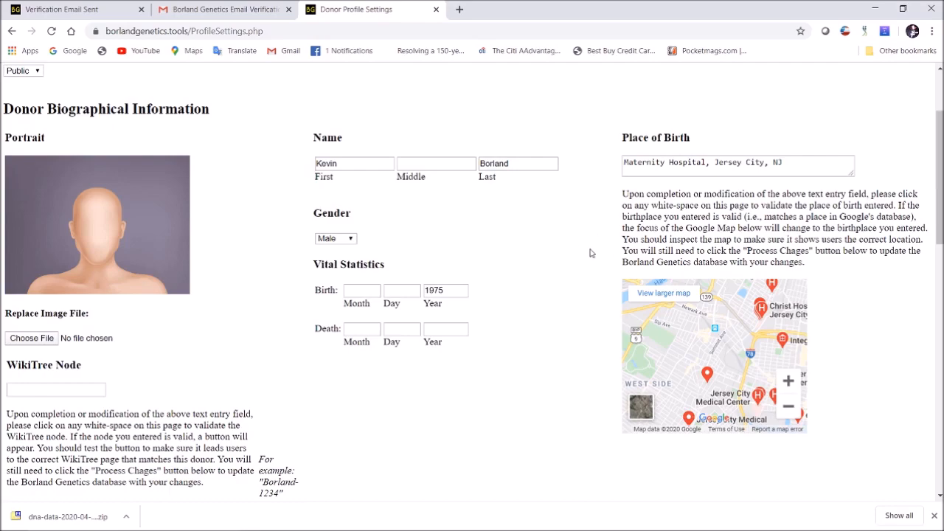
{"action": "scroll", "coordinate": [588, 251], "scroll_direction": "down", "scroll_amount": 3}
{"action": "scroll", "coordinate": [590, 253], "scroll_direction": "up", "scroll_amount": 3}
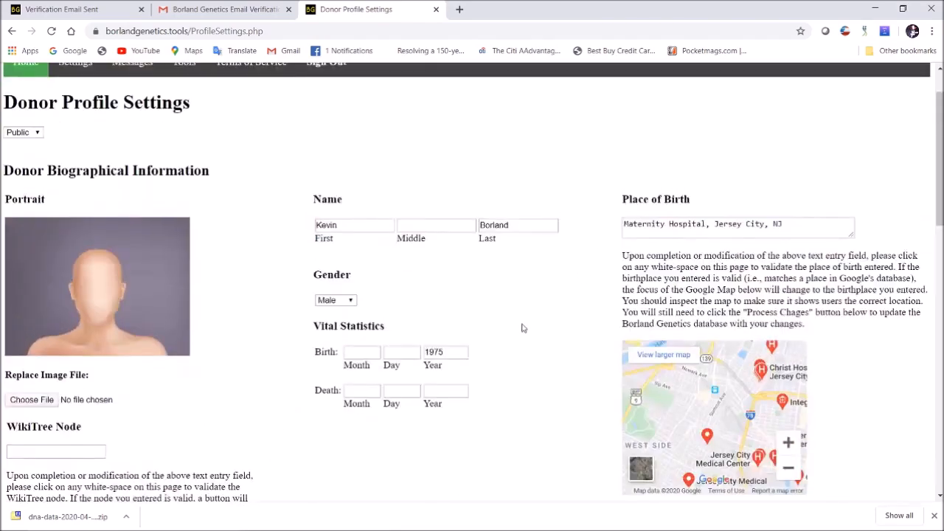
{"action": "scroll", "coordinate": [575, 274], "scroll_direction": "down", "scroll_amount": 2}
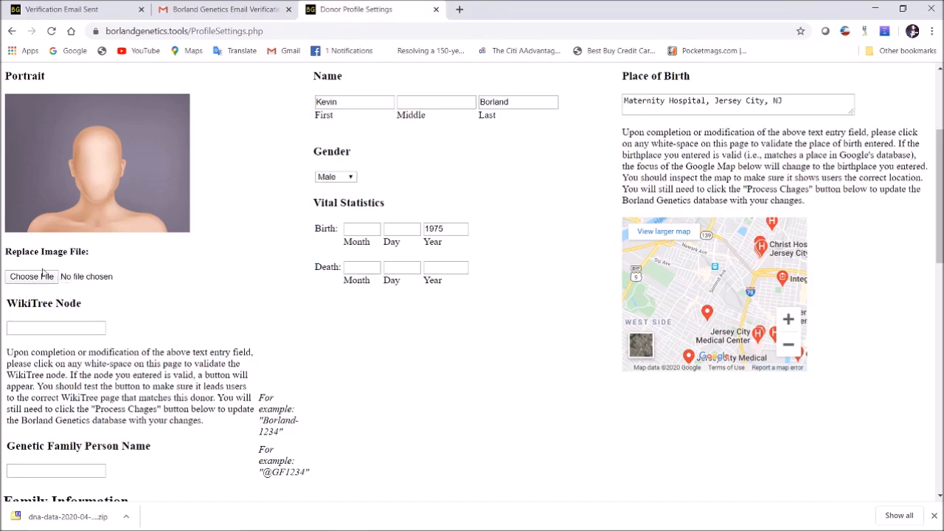
{"action": "scroll", "coordinate": [288, 217], "scroll_direction": "up", "scroll_amount": 3}
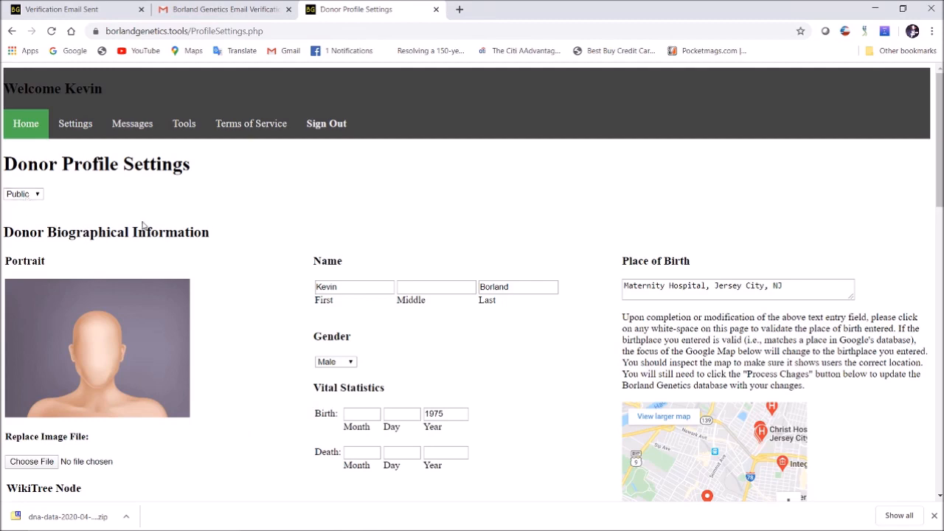
{"action": "scroll", "coordinate": [220, 241], "scroll_direction": "down", "scroll_amount": 3}
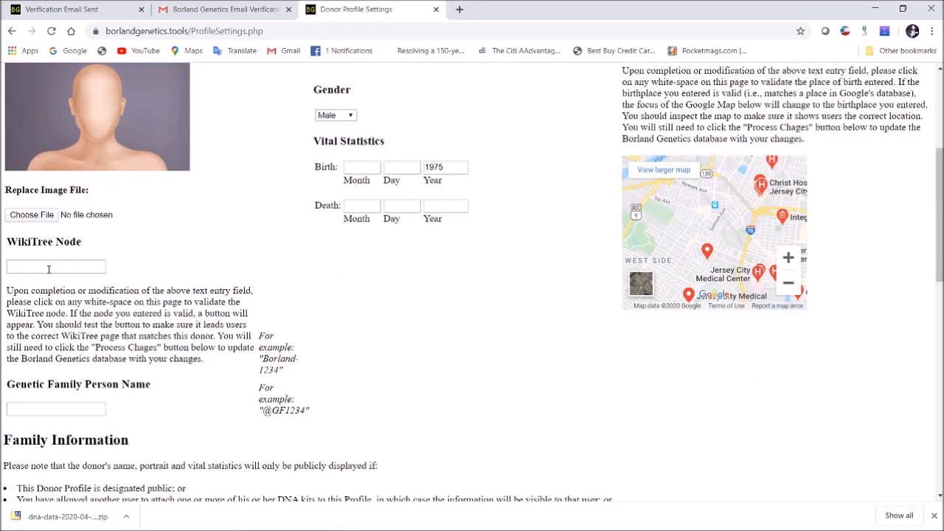
Copy the donor's WikiTree profile ID from their WikiTree page in a new tab
{"action": "left_click", "coordinate": [459, 9]}
{"action": "type", "text": "wiki"}
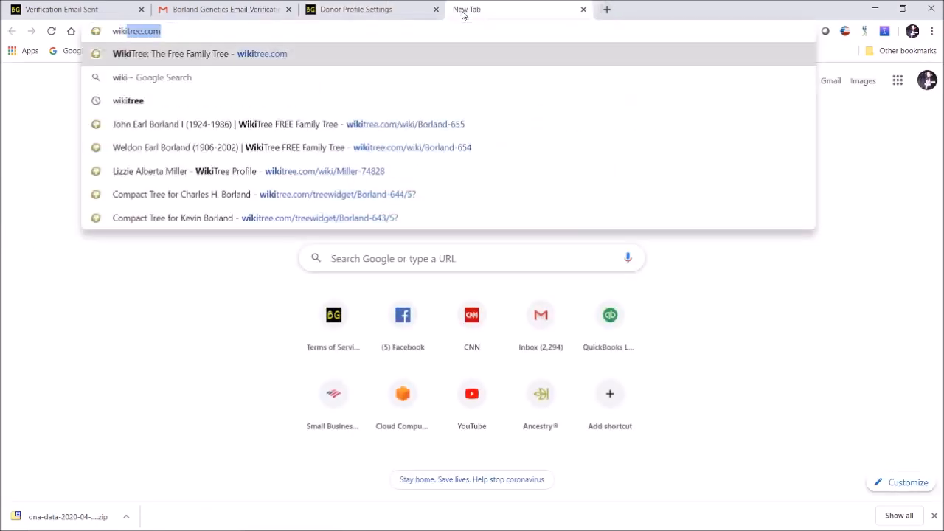
{"action": "key", "text": "Return"}
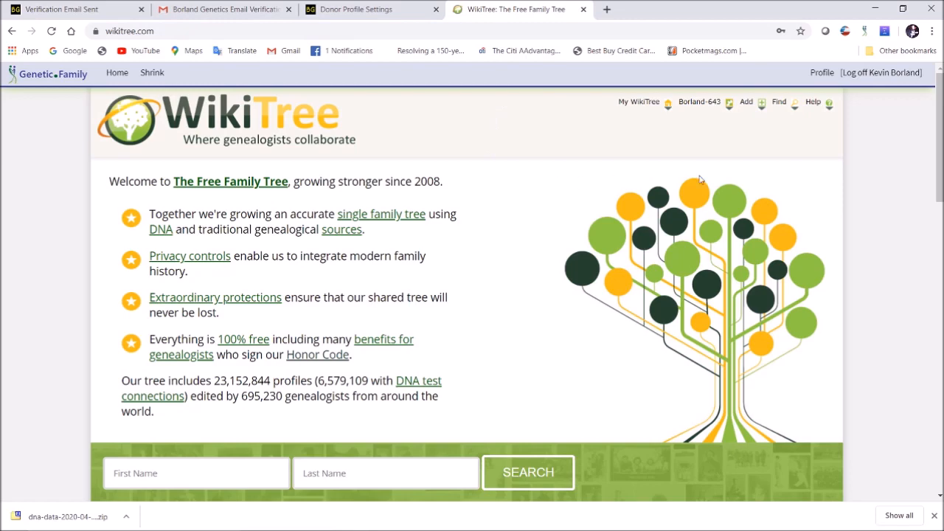
{"action": "left_click", "coordinate": [693, 99]}
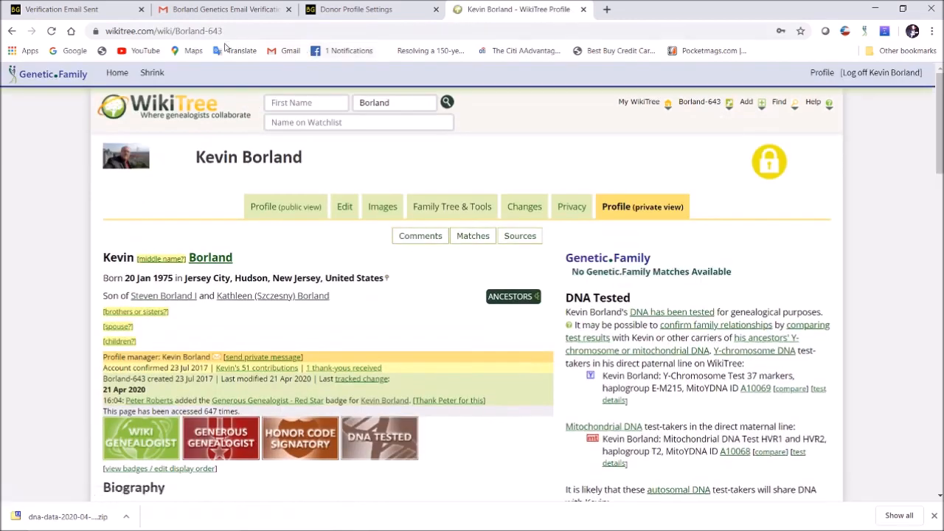
{"action": "left_click_drag", "start_coordinate": [177, 31], "coordinate": [230, 36]}
{"action": "key", "text": "ctrl+c"}
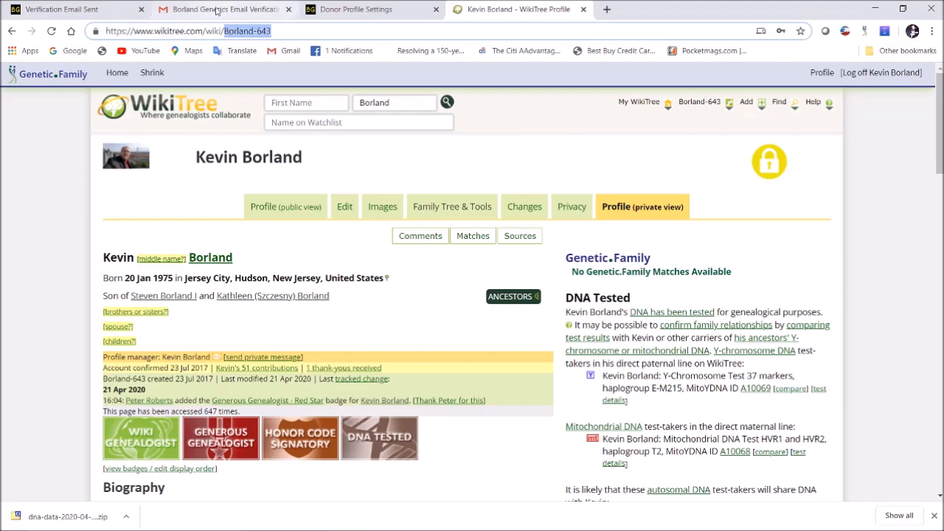
Paste the WikiTree ID into the WikiTree Node field and validate it
{"action": "left_click", "coordinate": [342, 9]}
{"action": "left_click", "coordinate": [89, 267]}
{"action": "key", "text": "ctrl+v"}
{"action": "left_click", "coordinate": [188, 267]}
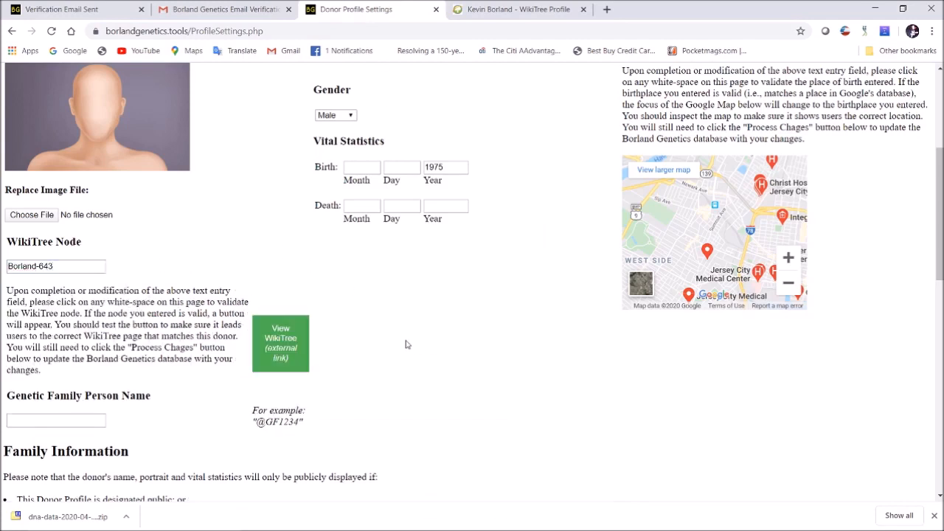
{"action": "left_click", "coordinate": [286, 351]}
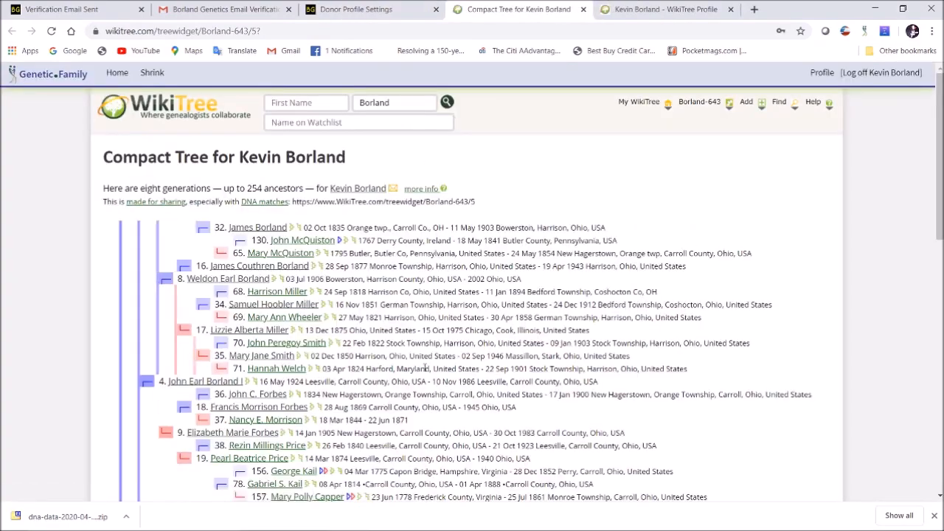
{"action": "scroll", "coordinate": [404, 361], "scroll_direction": "down", "scroll_amount": 10}
{"action": "scroll", "coordinate": [404, 362], "scroll_direction": "up", "scroll_amount": 6}
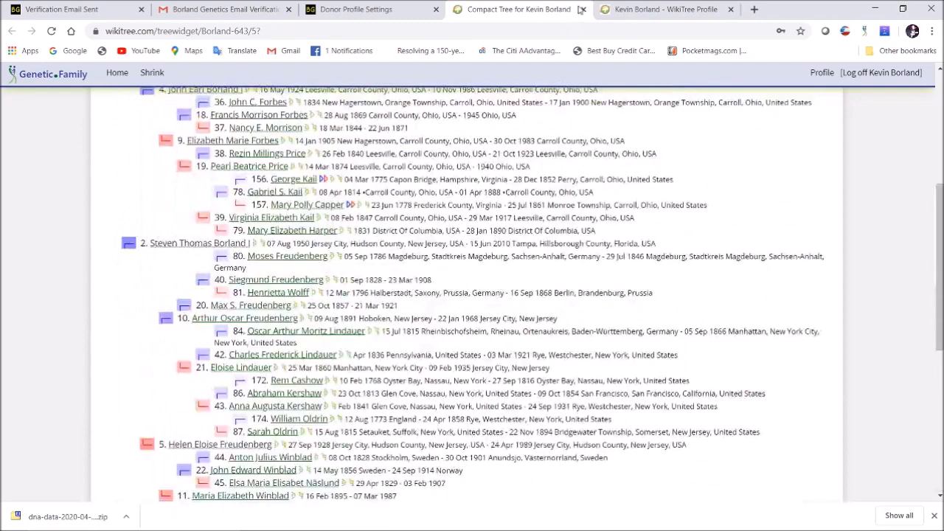
{"action": "left_click", "coordinate": [581, 9]}
{"action": "scroll", "coordinate": [438, 288], "scroll_direction": "down", "scroll_amount": 3}
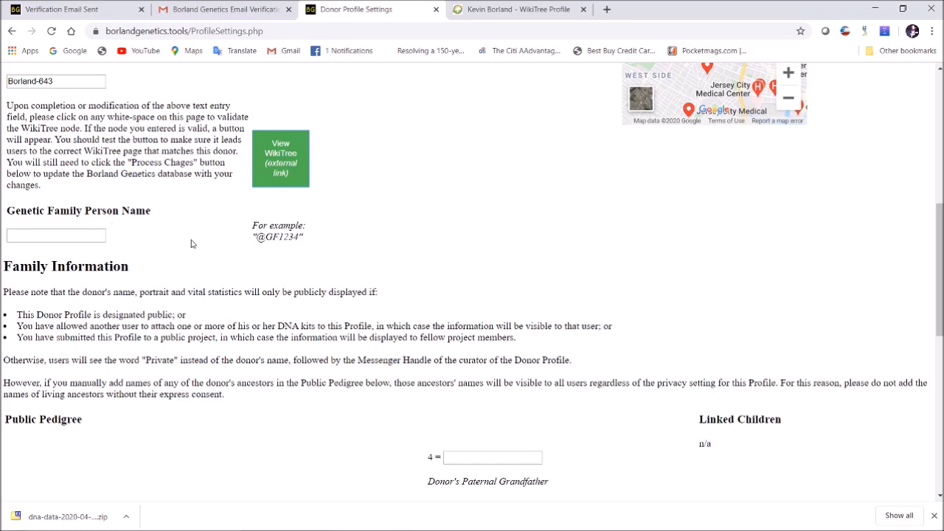
Enter the donor's father's name in the Public Pedigree father field
{"action": "scroll", "coordinate": [199, 238], "scroll_direction": "down", "scroll_amount": 2}
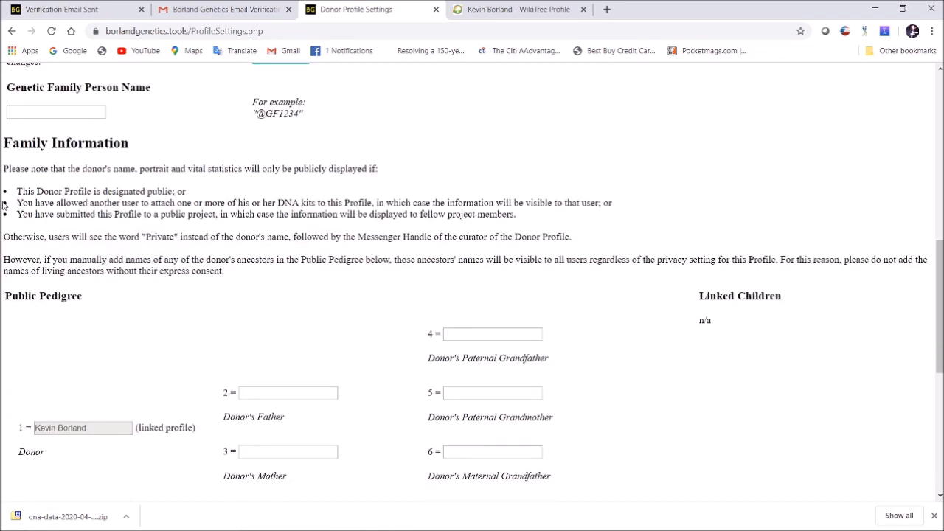
{"action": "scroll", "coordinate": [221, 299], "scroll_direction": "down", "scroll_amount": 3}
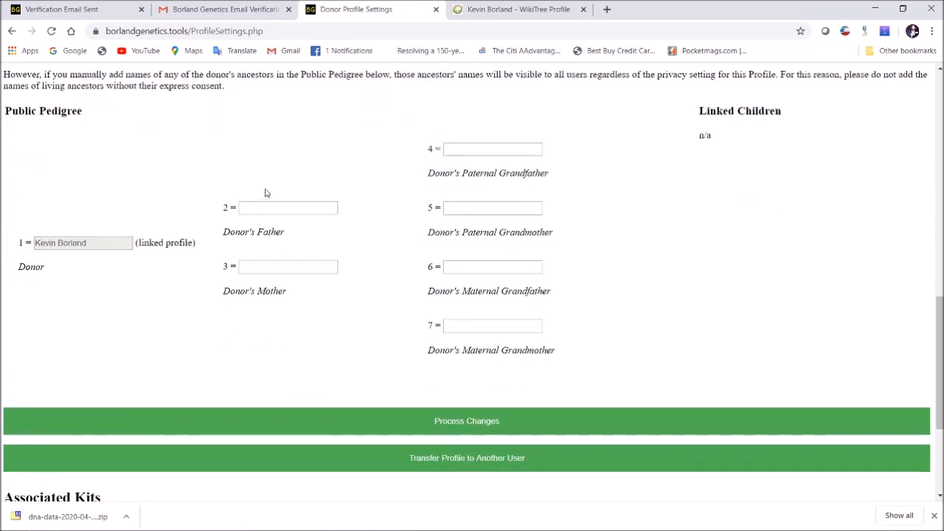
{"action": "scroll", "coordinate": [478, 181], "scroll_direction": "up", "scroll_amount": 1}
{"action": "scroll", "coordinate": [482, 185], "scroll_direction": "up", "scroll_amount": 2}
{"action": "scroll", "coordinate": [476, 228], "scroll_direction": "down", "scroll_amount": 1}
{"action": "scroll", "coordinate": [536, 221], "scroll_direction": "up", "scroll_amount": 2}
{"action": "scroll", "coordinate": [533, 234], "scroll_direction": "down", "scroll_amount": 2}
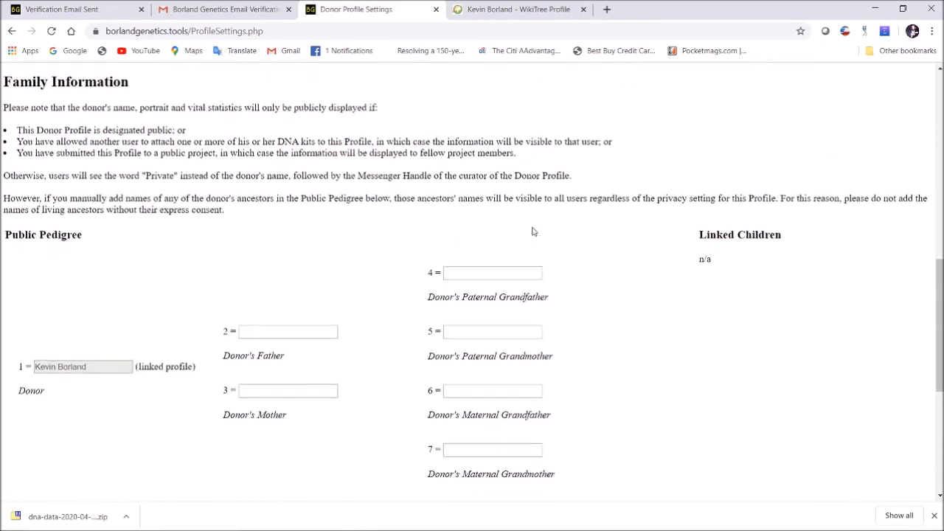
{"action": "left_click", "coordinate": [260, 331]}
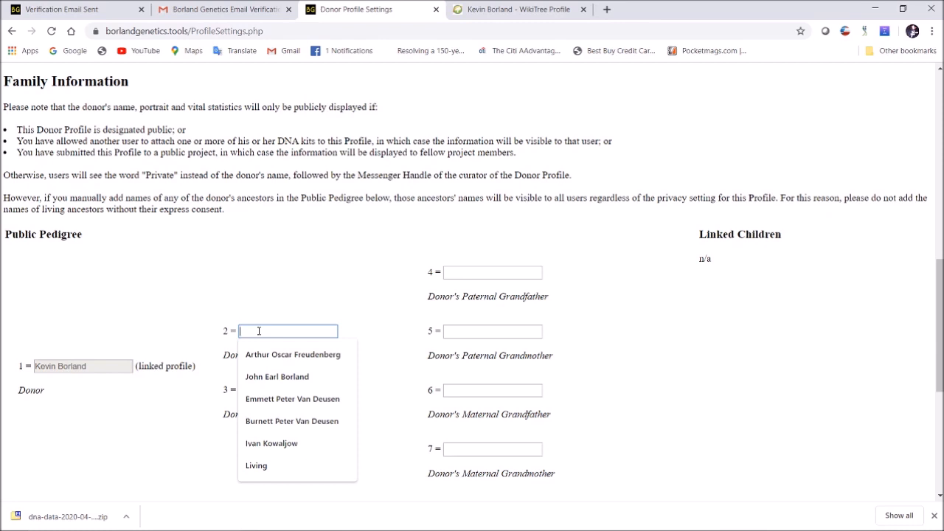
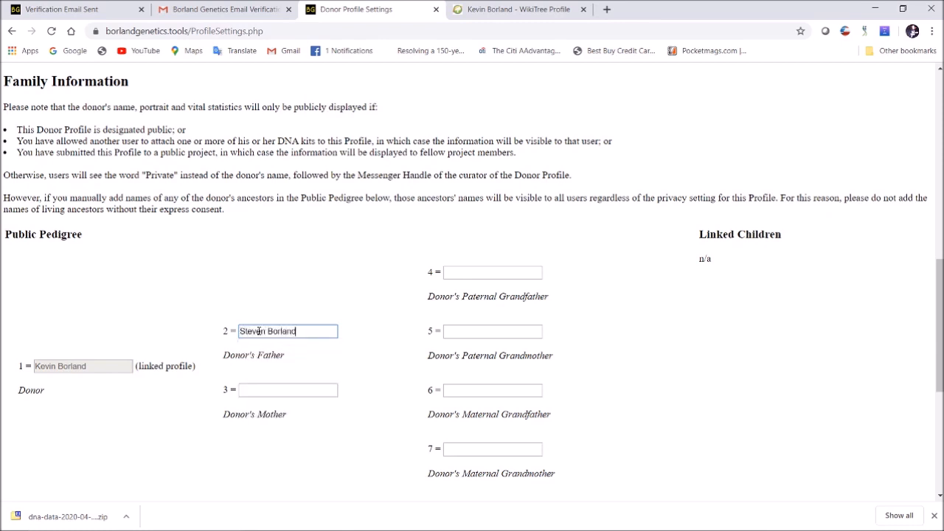
{"action": "left_click", "coordinate": [355, 302]}
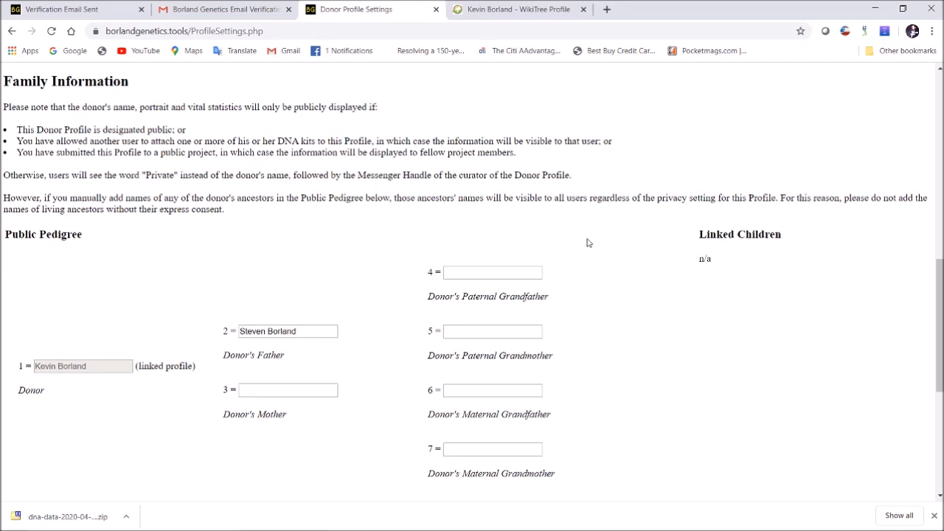
Save the donor profile changes with Process Changes
{"action": "scroll", "coordinate": [575, 262], "scroll_direction": "down", "scroll_amount": 1}
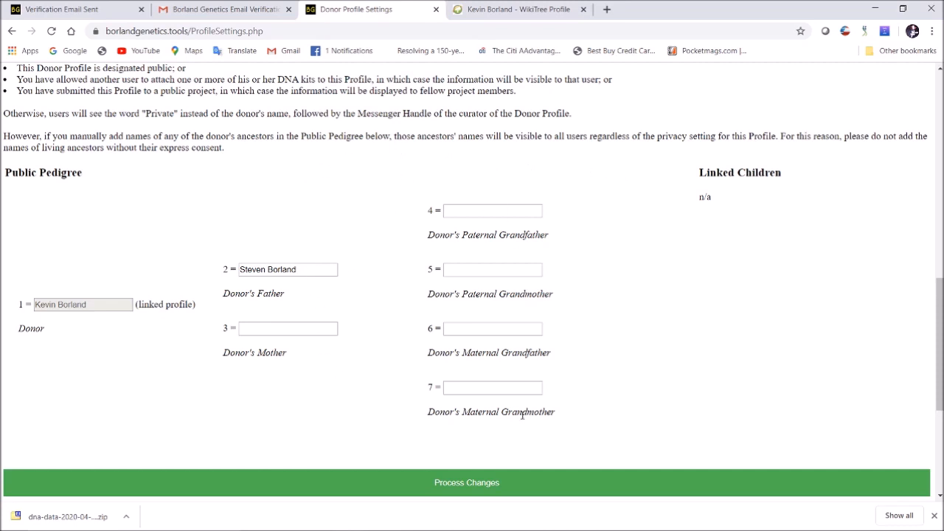
{"action": "scroll", "coordinate": [609, 191], "scroll_direction": "down", "scroll_amount": 3}
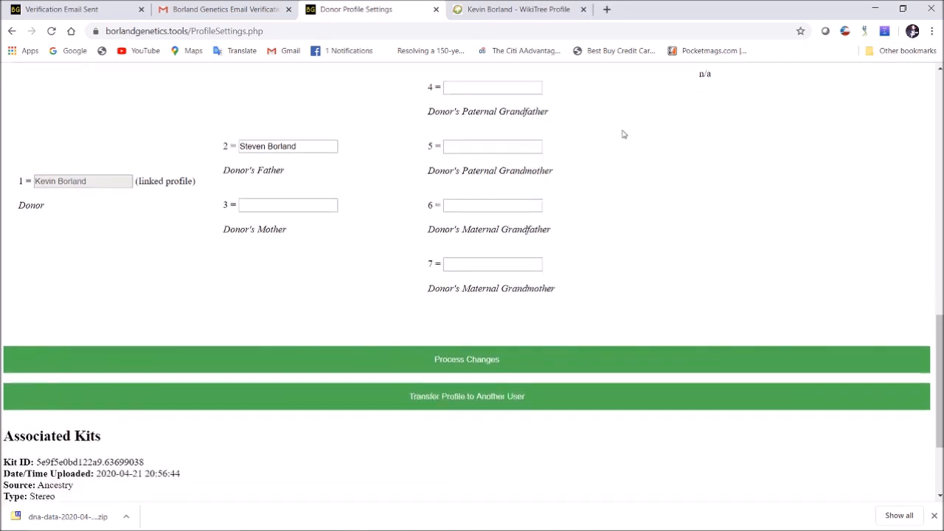
{"action": "left_click", "coordinate": [536, 359]}
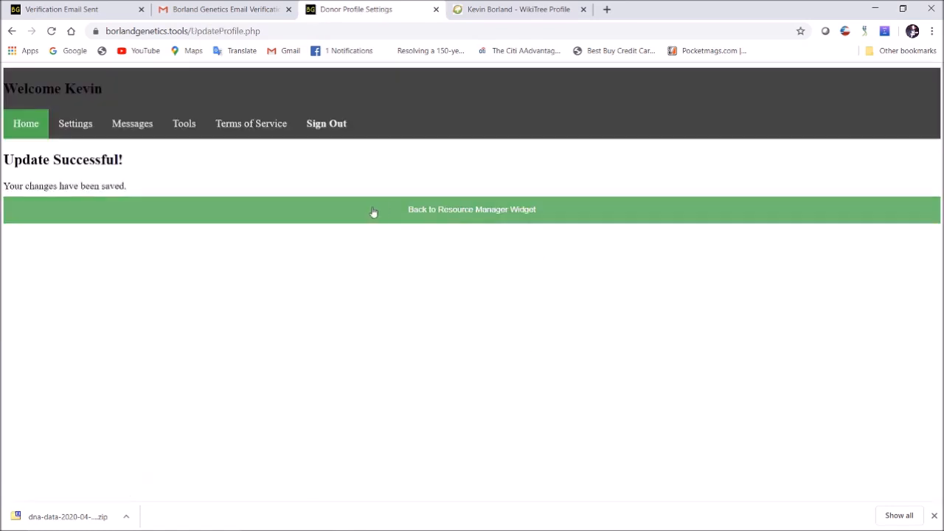
Go back from the Update Successful page to the Resource Manager Widget's DNA Inventory
{"action": "left_click", "coordinate": [499, 214]}
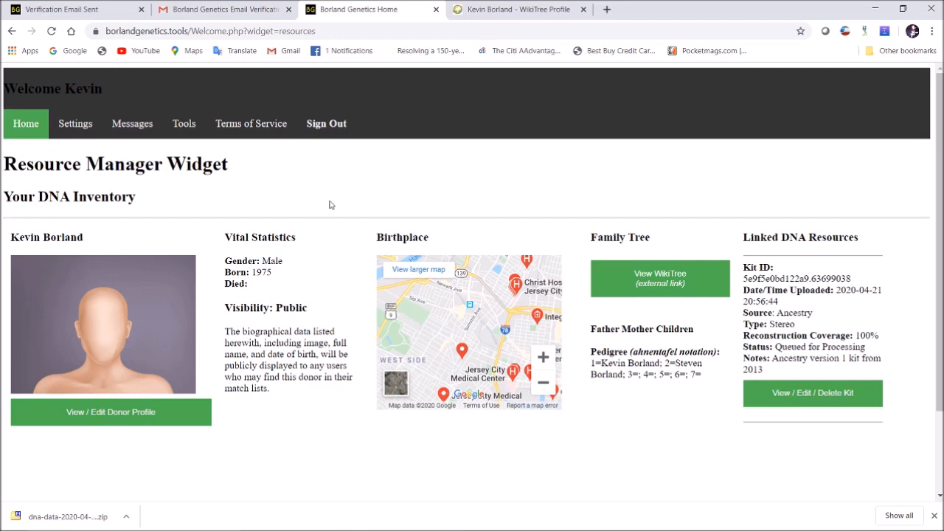
In Account Settings, replace the existing messenger handle with a new handle
{"action": "left_click", "coordinate": [83, 127]}
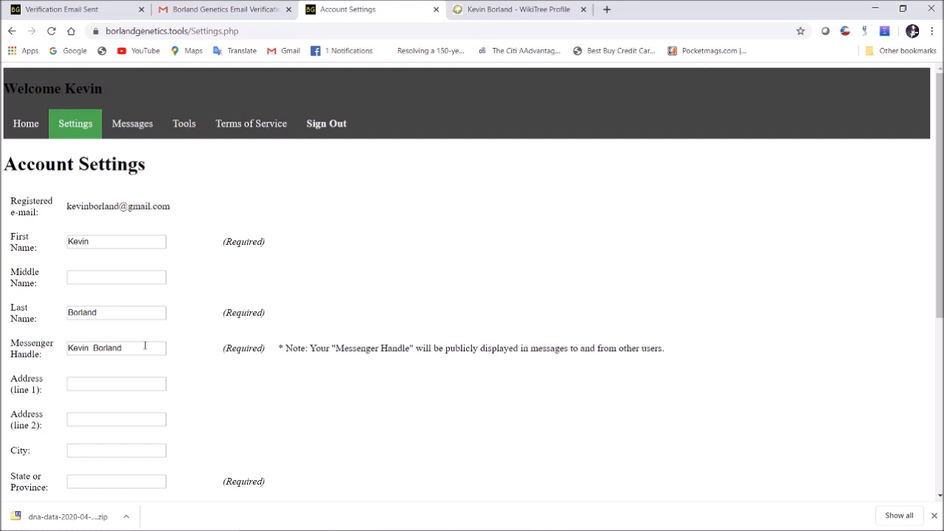
{"action": "left_click_drag", "start_coordinate": [137, 345], "coordinate": [2, 346]}
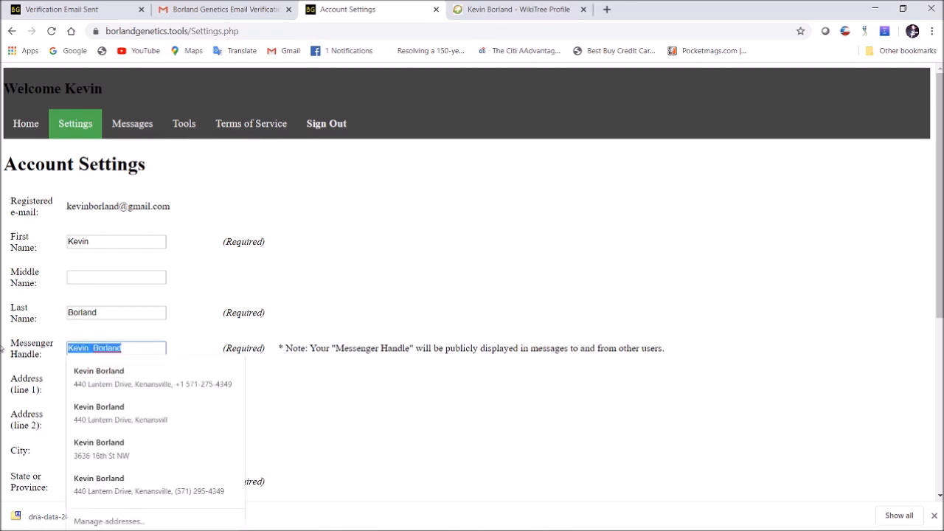
{"action": "type", "text": "kevin001"}
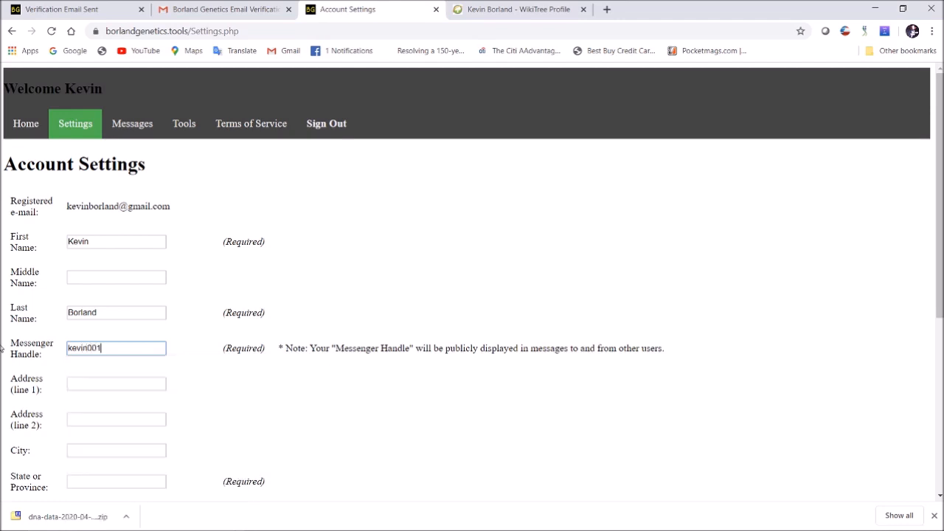
{"action": "left_click", "coordinate": [381, 278]}
Set state to Florida and country to United States, then save the account settings
{"action": "scroll", "coordinate": [391, 295], "scroll_direction": "down", "scroll_amount": 2}
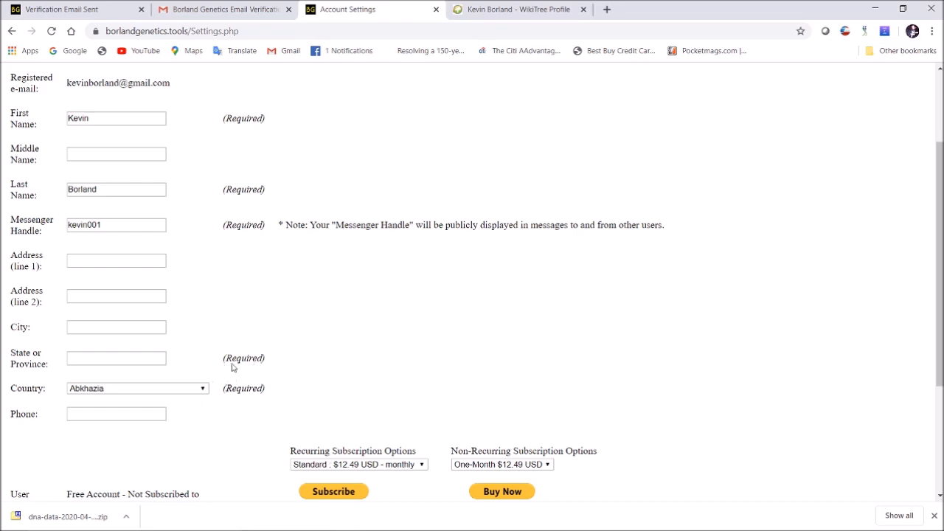
{"action": "left_click", "coordinate": [118, 359]}
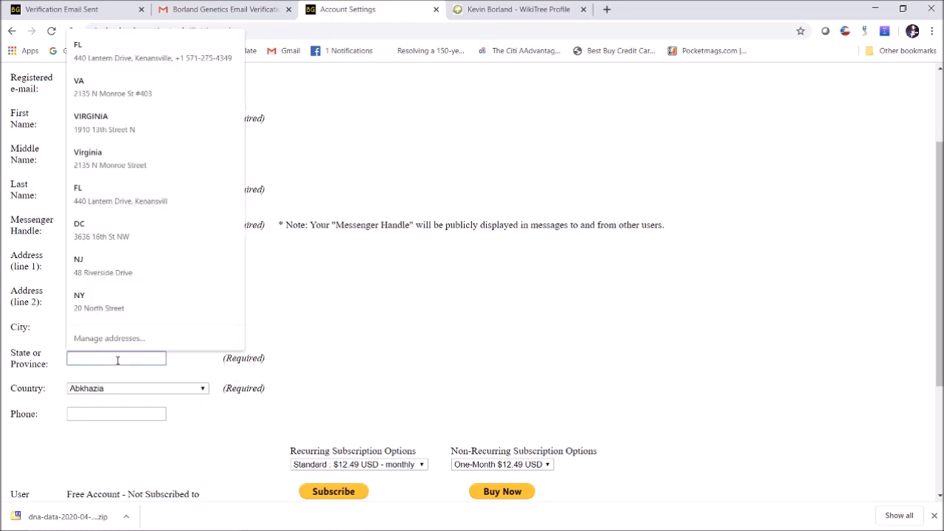
{"action": "type", "text": "Florida"}
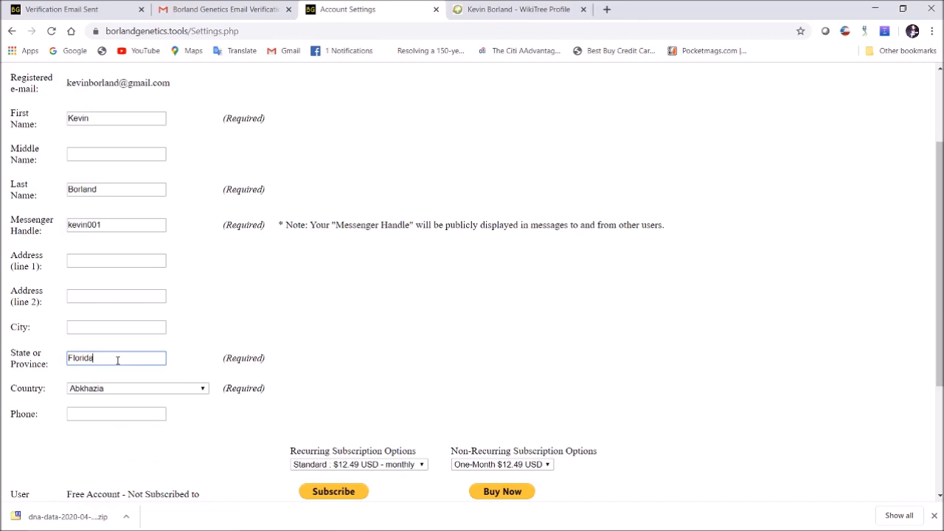
{"action": "left_click", "coordinate": [188, 389]}
{"action": "scroll", "coordinate": [143, 295], "scroll_direction": "down", "scroll_amount": 20}
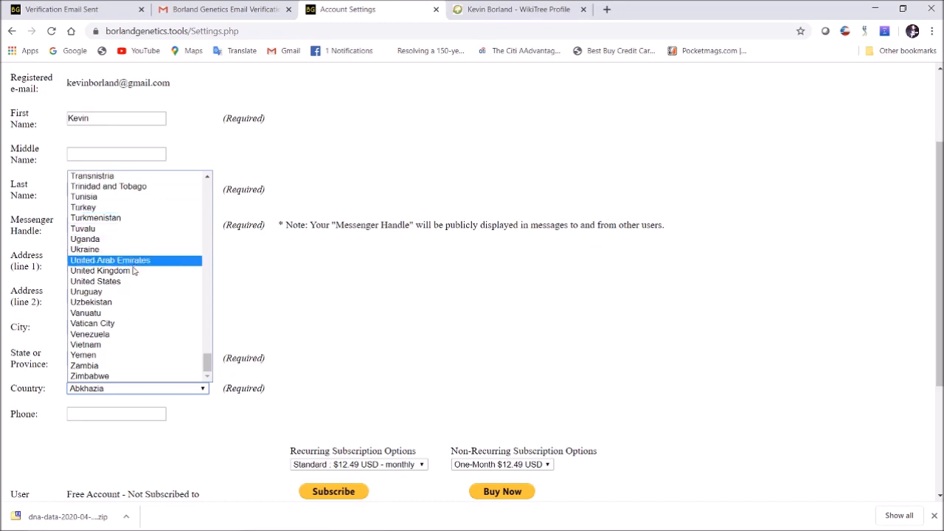
{"action": "left_click", "coordinate": [126, 282]}
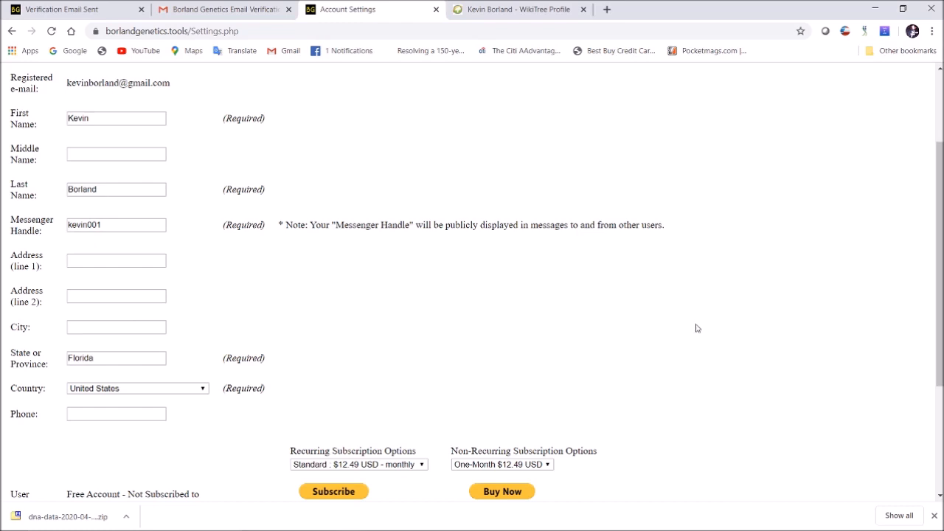
{"action": "scroll", "coordinate": [737, 295], "scroll_direction": "down", "scroll_amount": 2}
{"action": "scroll", "coordinate": [782, 286], "scroll_direction": "down", "scroll_amount": 1}
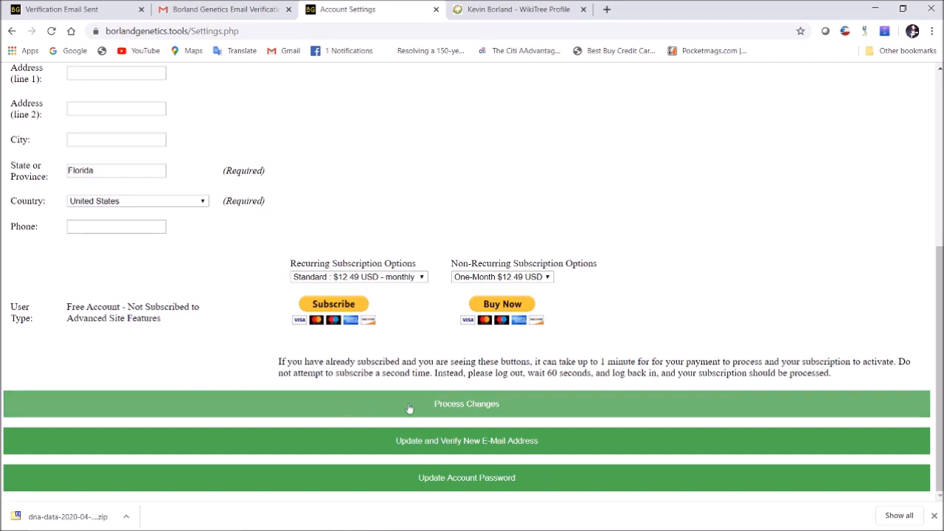
{"action": "left_click", "coordinate": [476, 409]}
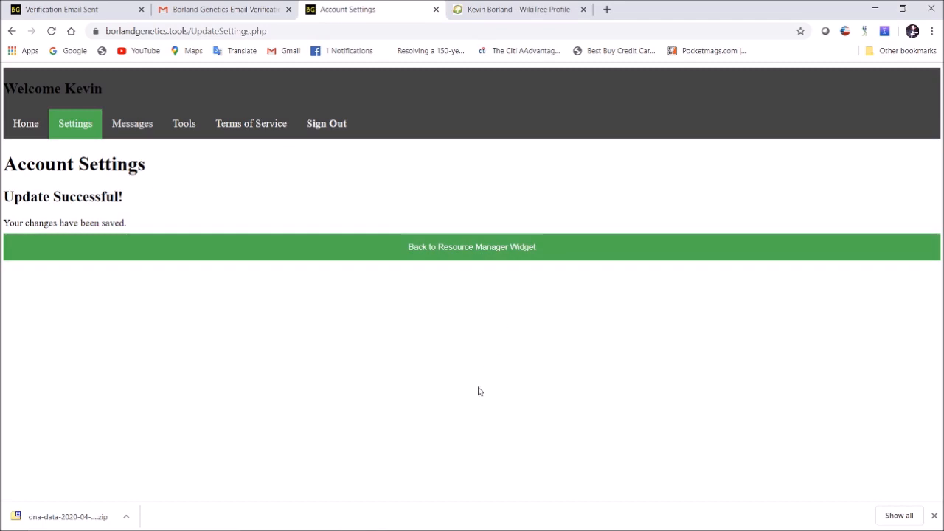
Reopen Account Settings to verify the saved handle and Florida state, then go Home
{"action": "left_click", "coordinate": [502, 254]}
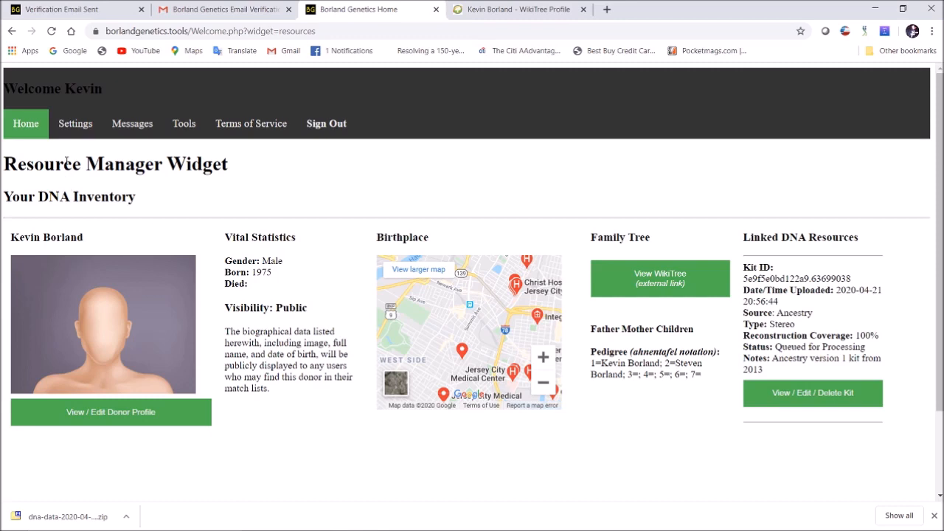
{"action": "left_click", "coordinate": [76, 123]}
{"action": "scroll", "coordinate": [284, 243], "scroll_direction": "down", "scroll_amount": 3}
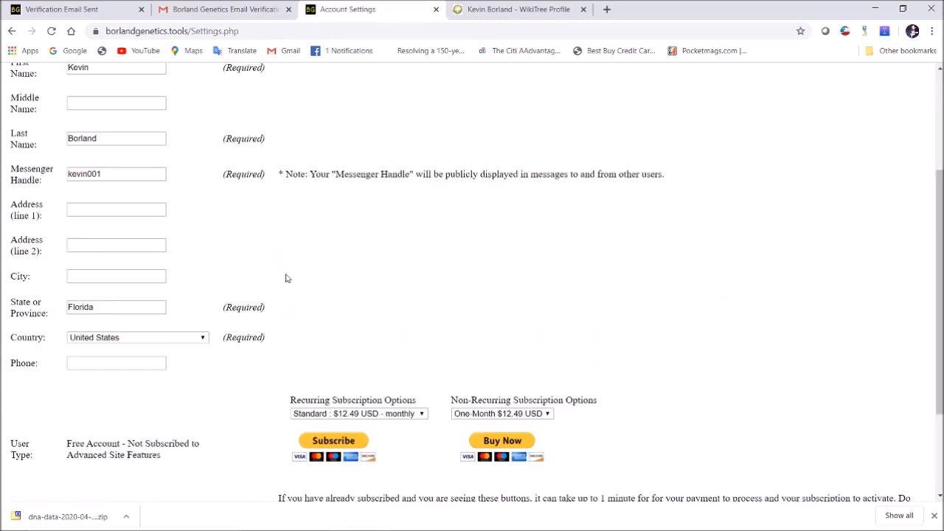
{"action": "scroll", "coordinate": [279, 214], "scroll_direction": "up", "scroll_amount": 3}
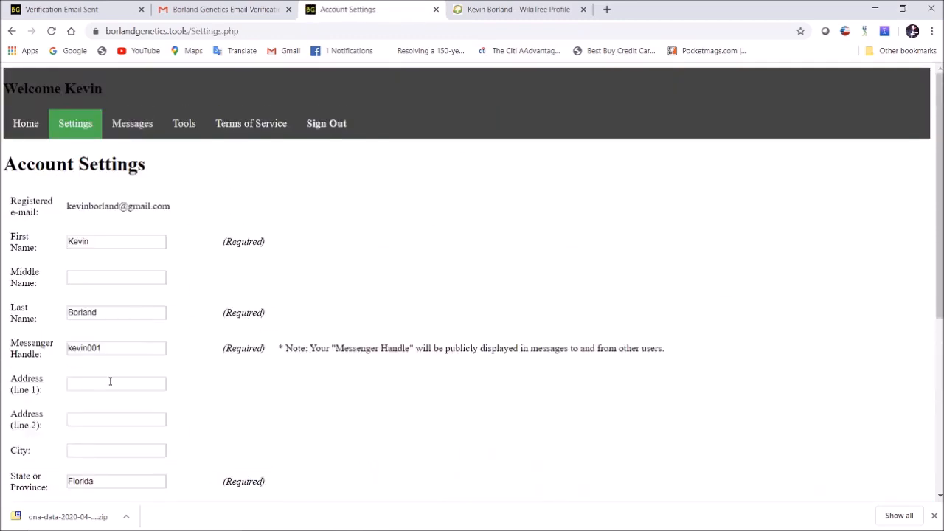
{"action": "scroll", "coordinate": [507, 295], "scroll_direction": "down", "scroll_amount": 3}
{"action": "scroll", "coordinate": [516, 243], "scroll_direction": "up", "scroll_amount": 3}
{"action": "left_click", "coordinate": [26, 124]}
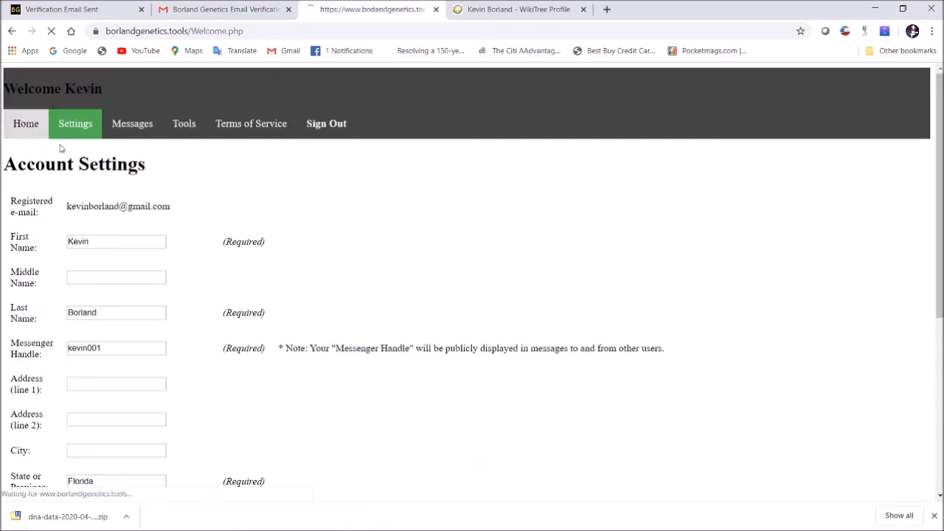